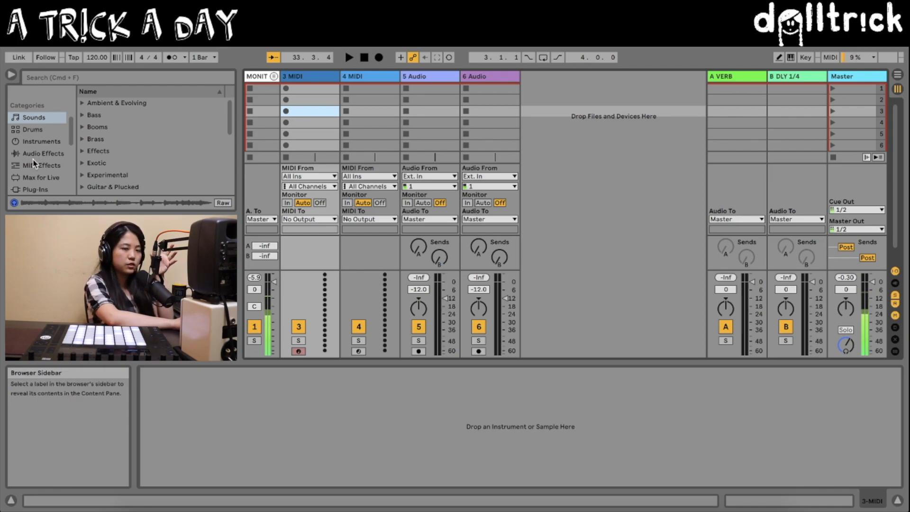
Step: Browse the Grooves and Templates categories of the browser
{"action": "scroll", "coordinate": [33, 164], "scroll_direction": "down", "scroll_amount": 1}
{"action": "scroll", "coordinate": [33, 164], "scroll_direction": "down", "scroll_amount": 5}
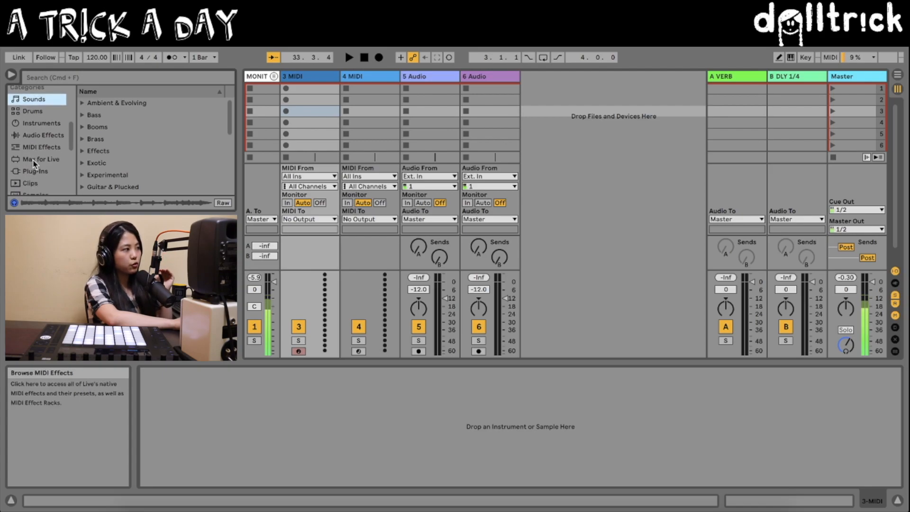
{"action": "scroll", "coordinate": [33, 165], "scroll_direction": "down", "scroll_amount": 6}
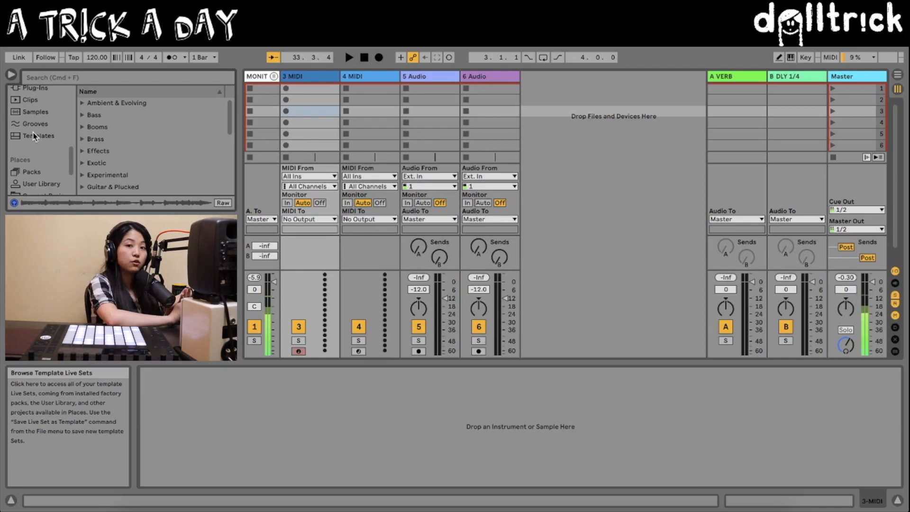
{"action": "left_click", "coordinate": [36, 125]}
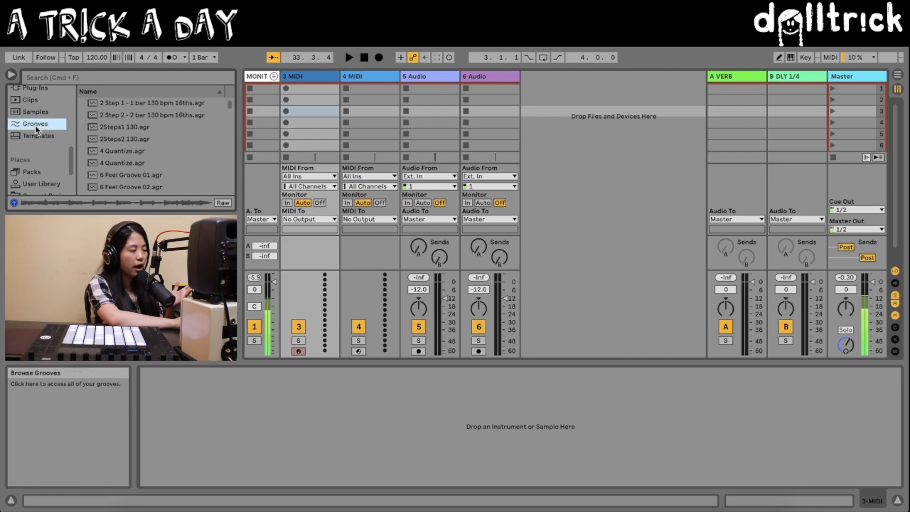
{"action": "left_click", "coordinate": [35, 133]}
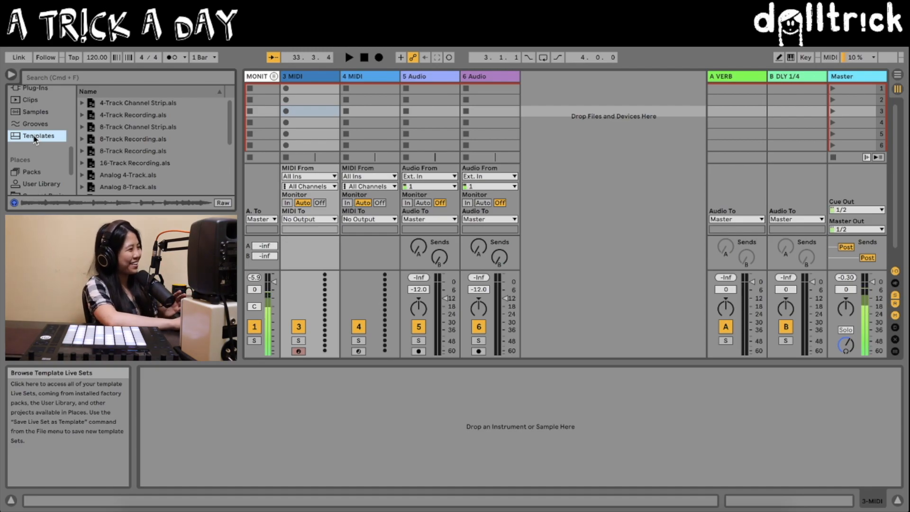
Step: Examine the contents of the EQ & Filters and Performance folders in the Audio Effects category, collapsing each folder after viewing
{"action": "scroll", "coordinate": [30, 140], "scroll_direction": "up", "scroll_amount": 3}
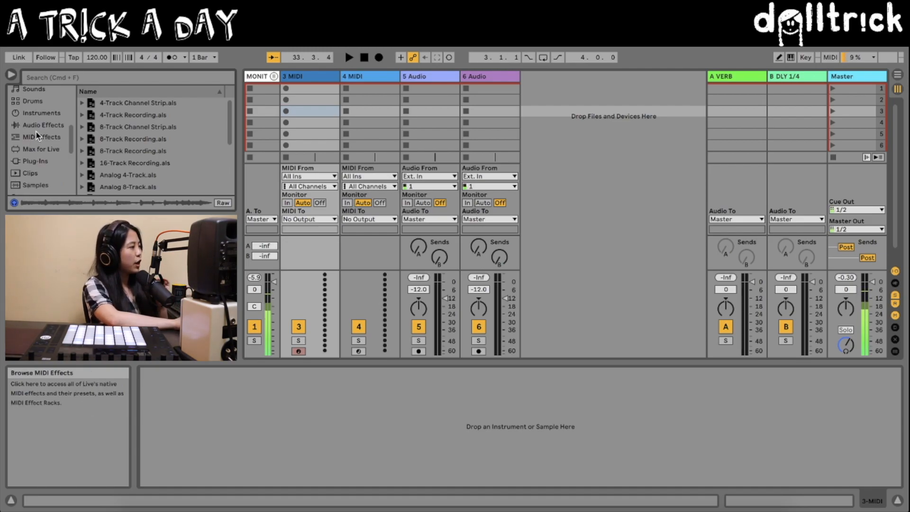
{"action": "left_click", "coordinate": [38, 126]}
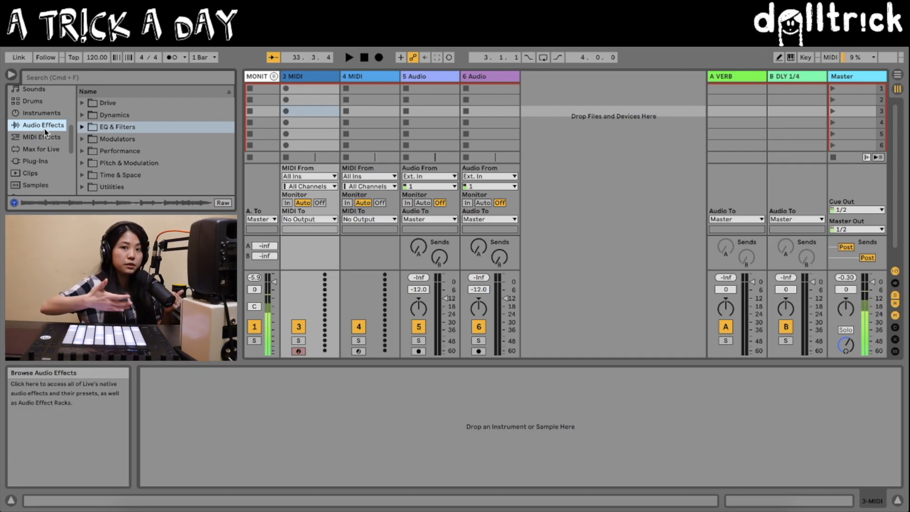
{"action": "left_click", "coordinate": [82, 128]}
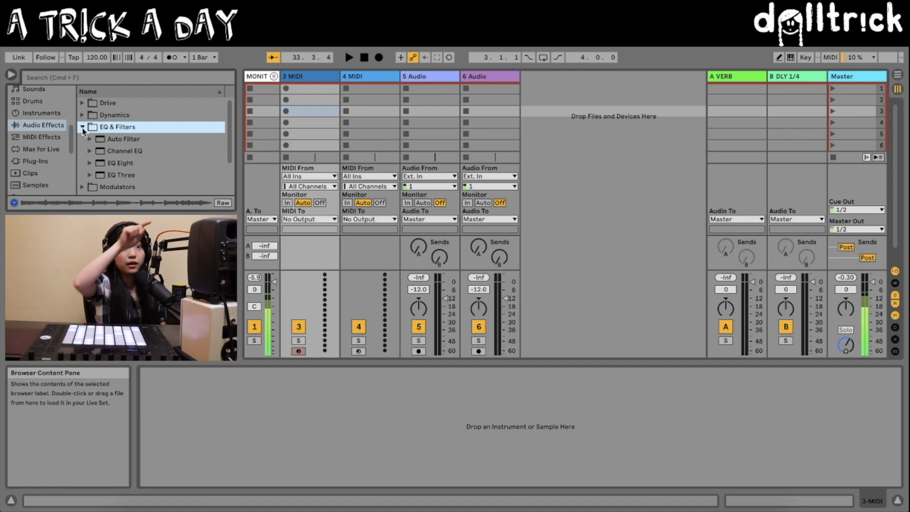
{"action": "left_click", "coordinate": [83, 128]}
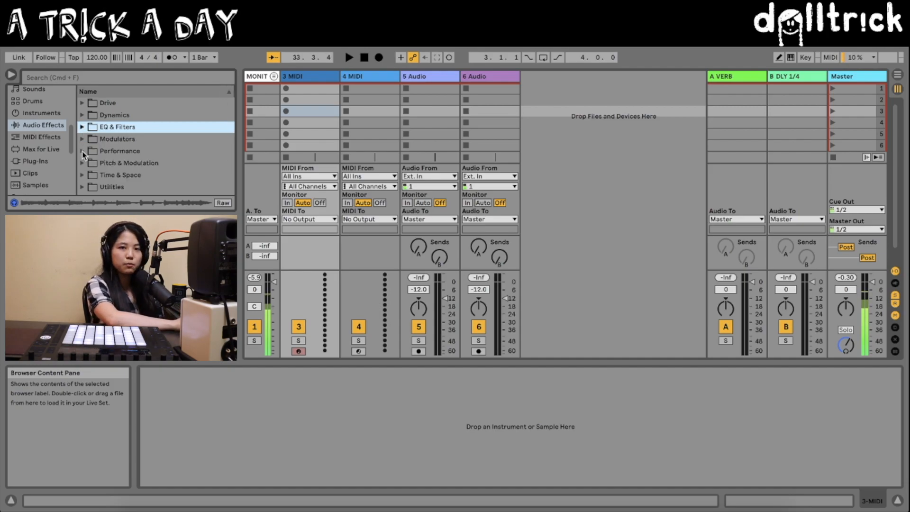
{"action": "left_click", "coordinate": [83, 152]}
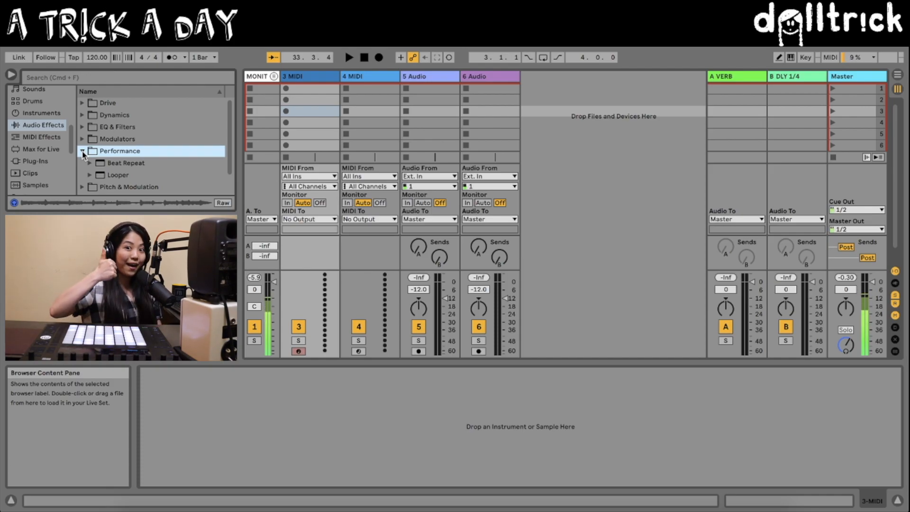
{"action": "left_click", "coordinate": [82, 151]}
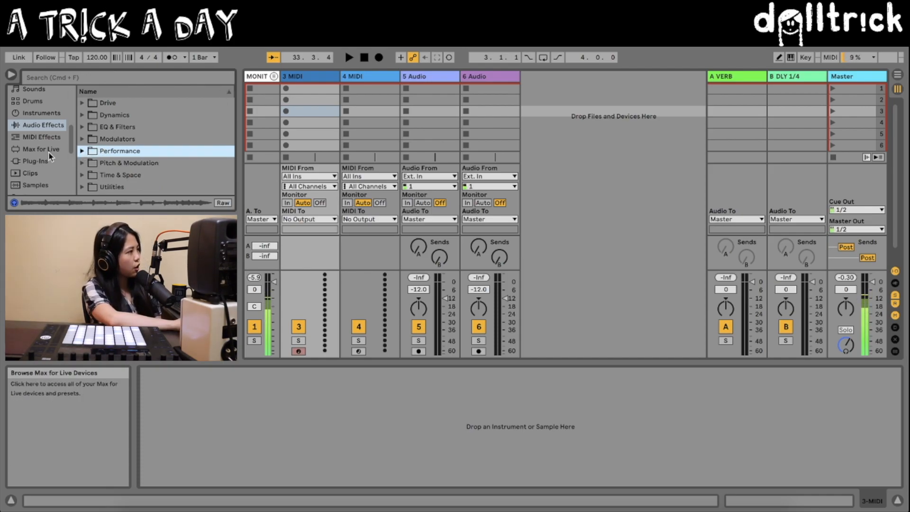
Step: Load Big Break Kit.adg from the Orange collection onto the 3 MIDI track and audition its drum clip
{"action": "scroll", "coordinate": [57, 161], "scroll_direction": "up", "scroll_amount": 1}
{"action": "scroll", "coordinate": [57, 160], "scroll_direction": "up", "scroll_amount": 5}
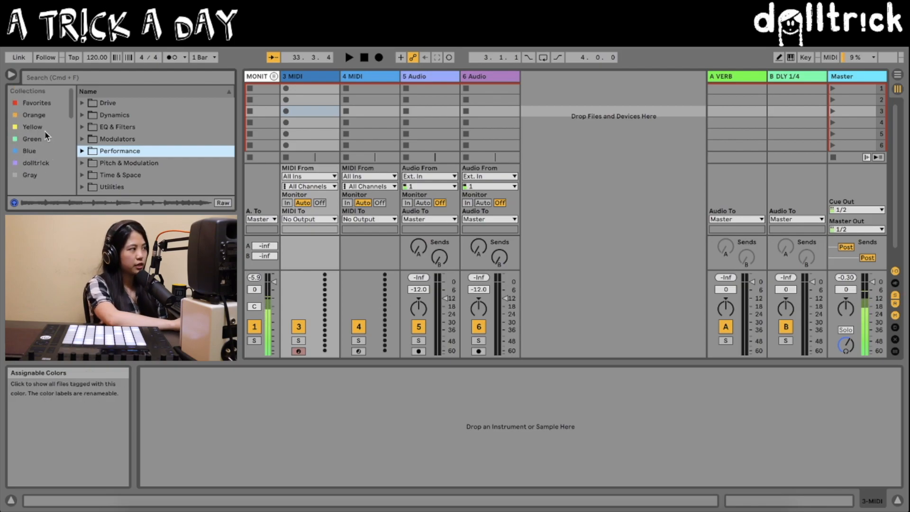
{"action": "left_click", "coordinate": [34, 104]}
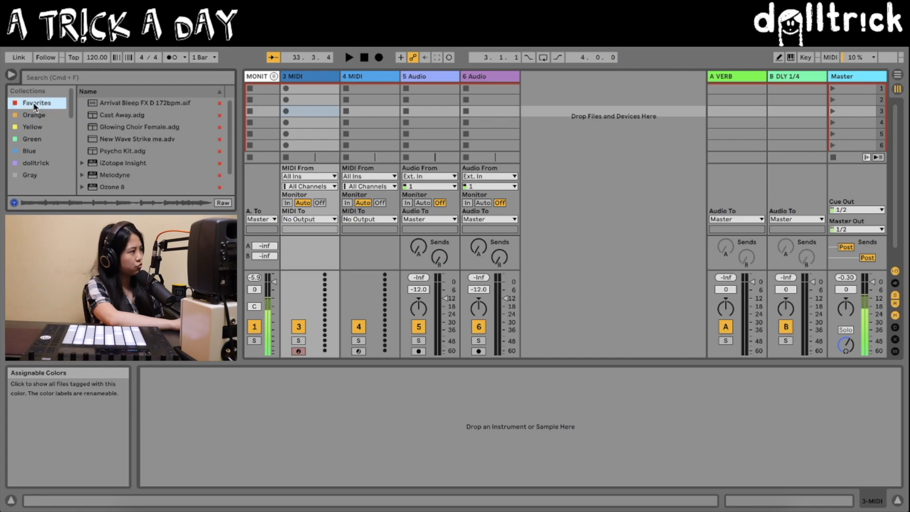
{"action": "left_click", "coordinate": [36, 115]}
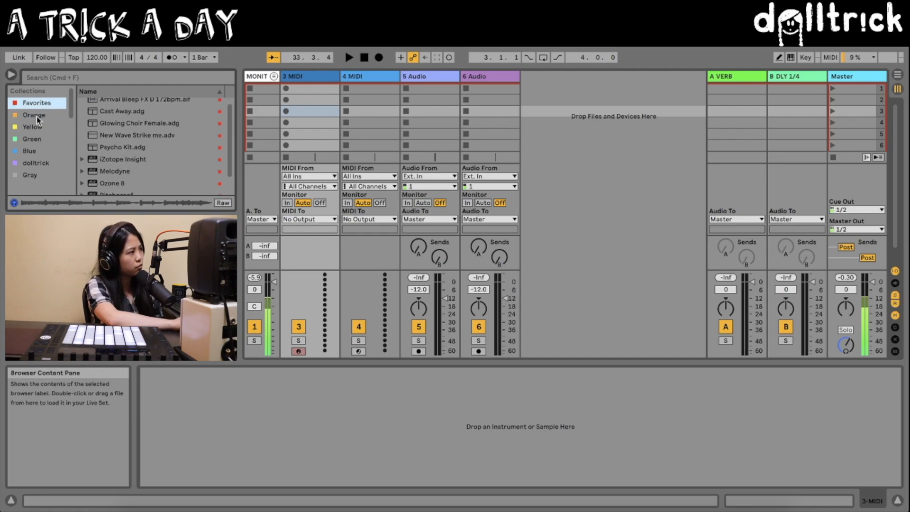
{"action": "double_click", "coordinate": [114, 112]}
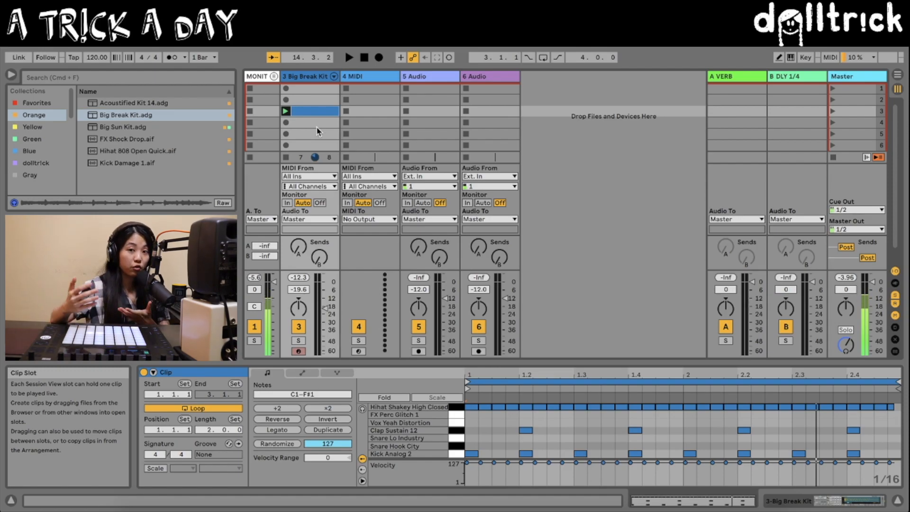
{"action": "key", "text": "space"}
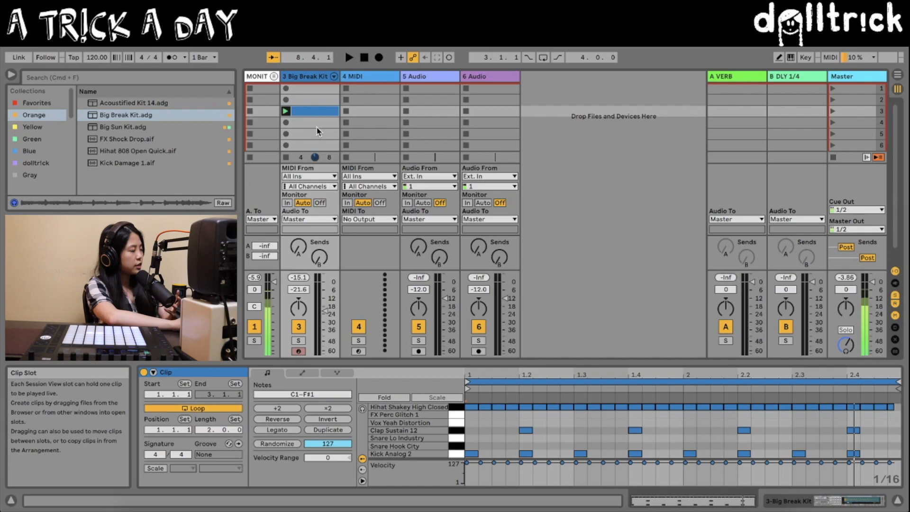
Step: Solo the Clap Sustain 12 pad in Big Break Kit and add Hybrid Reverb from the Time & Space audio effects to it
{"action": "scroll", "coordinate": [27, 151], "scroll_direction": "down", "scroll_amount": 3}
{"action": "left_click", "coordinate": [34, 127]}
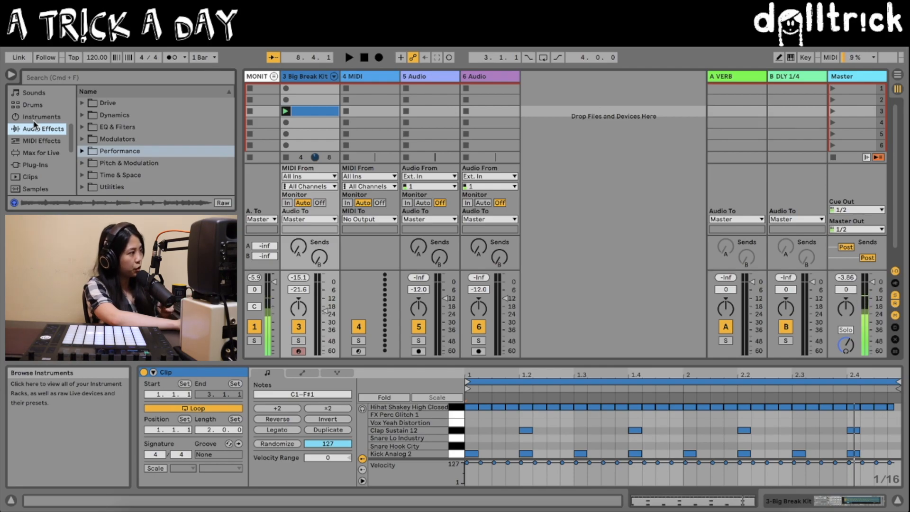
{"action": "left_click", "coordinate": [83, 176]}
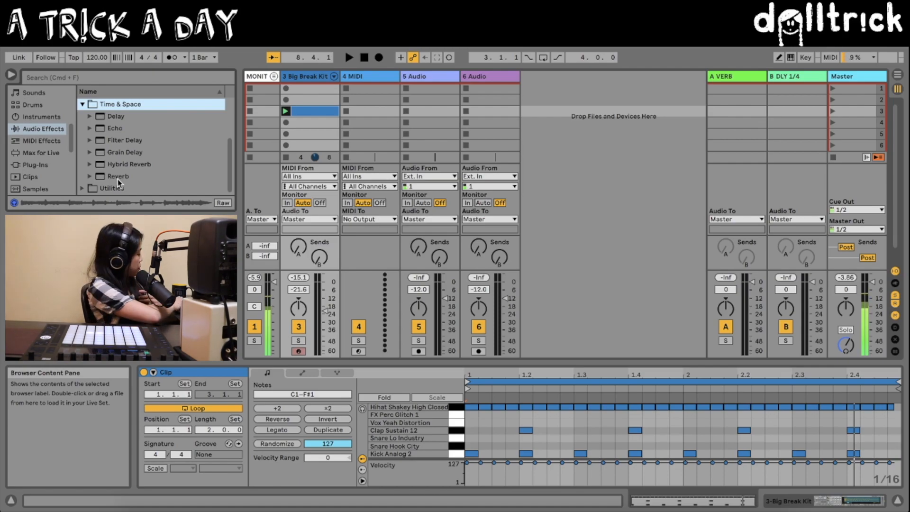
{"action": "key", "text": "shift+Tab"}
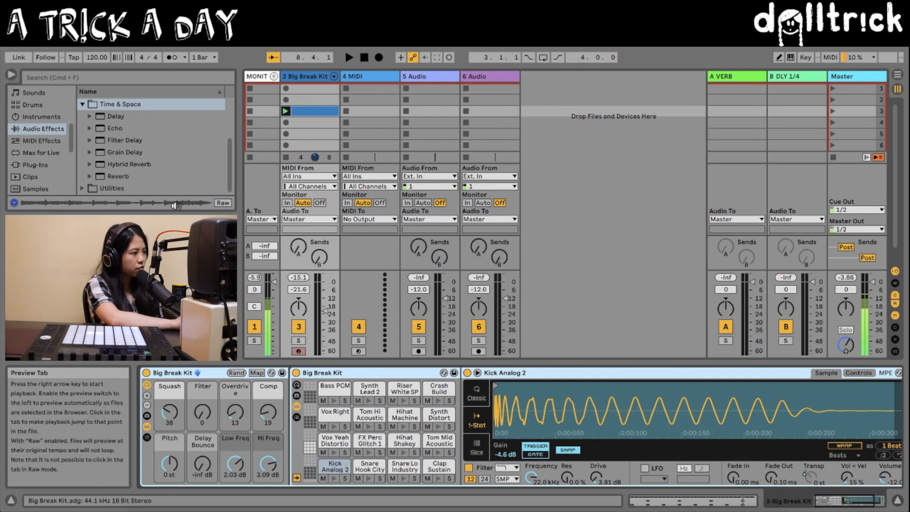
{"action": "left_click", "coordinate": [451, 479]}
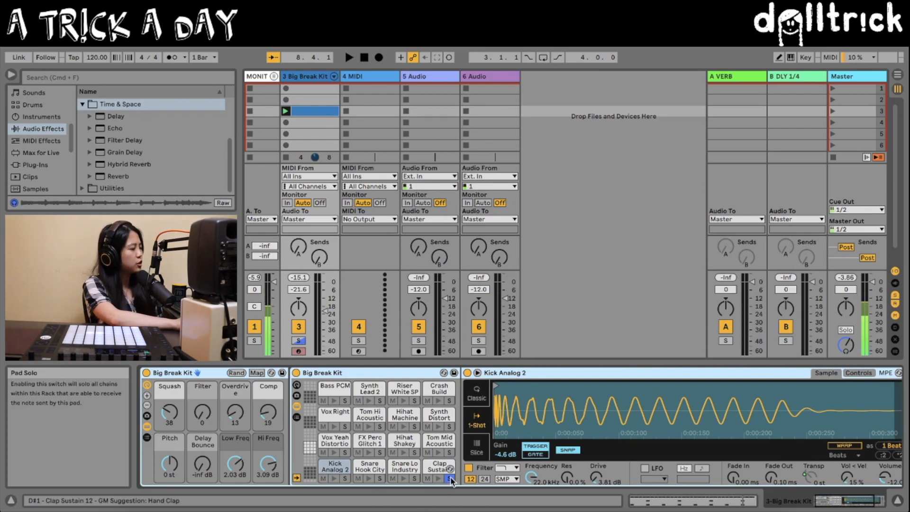
{"action": "left_click", "coordinate": [112, 164]}
{"action": "left_click_drag", "start_coordinate": [460, 481], "coordinate": [440, 474]}
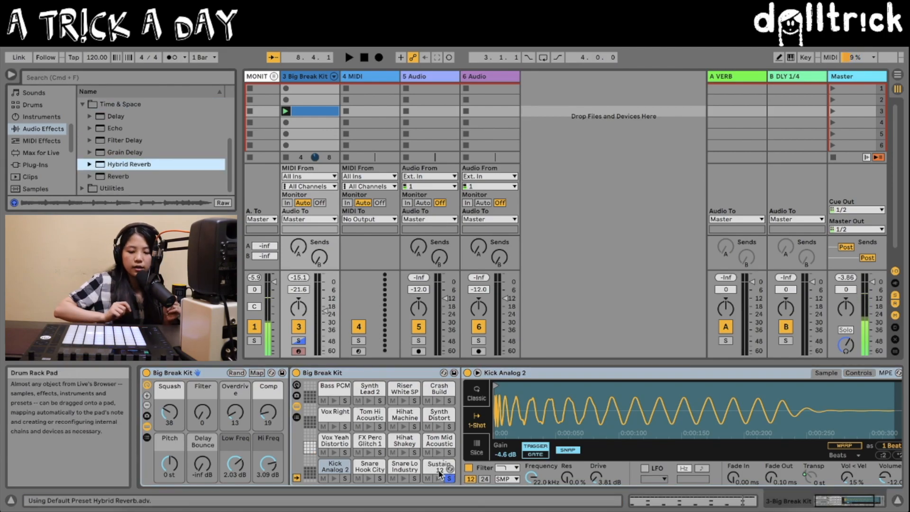
Step: While auditioning the clap, set the Hybrid Reverb's Early Reflections impulse response to Live ER and its Dry/Wet to 21%
{"action": "key", "text": "space"}
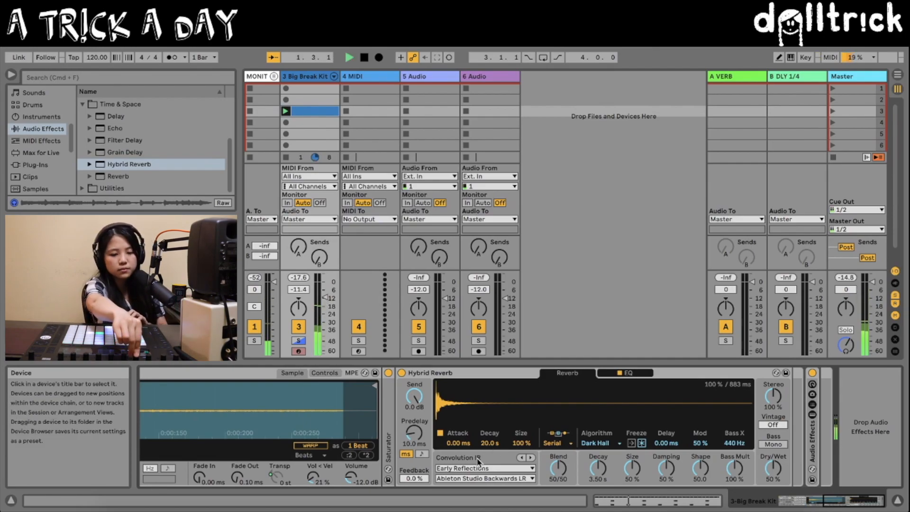
{"action": "left_click", "coordinate": [531, 457]}
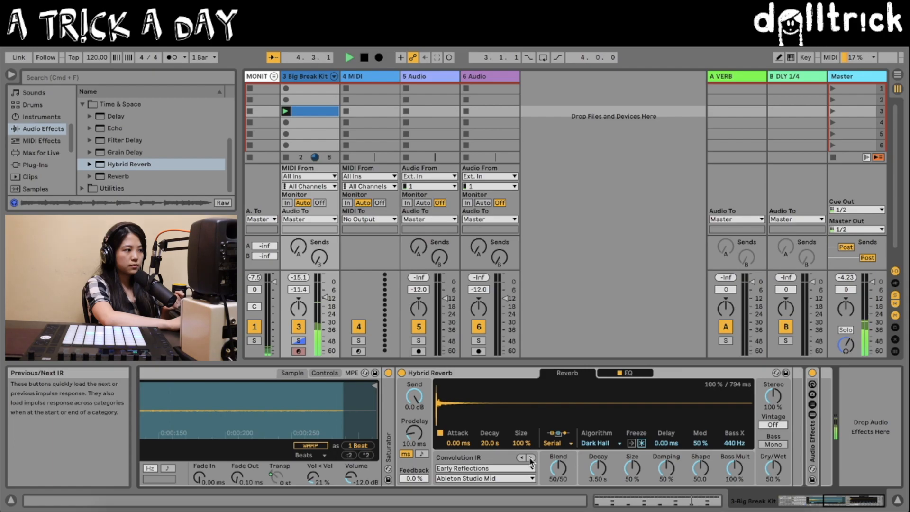
{"action": "left_click", "coordinate": [531, 457]}
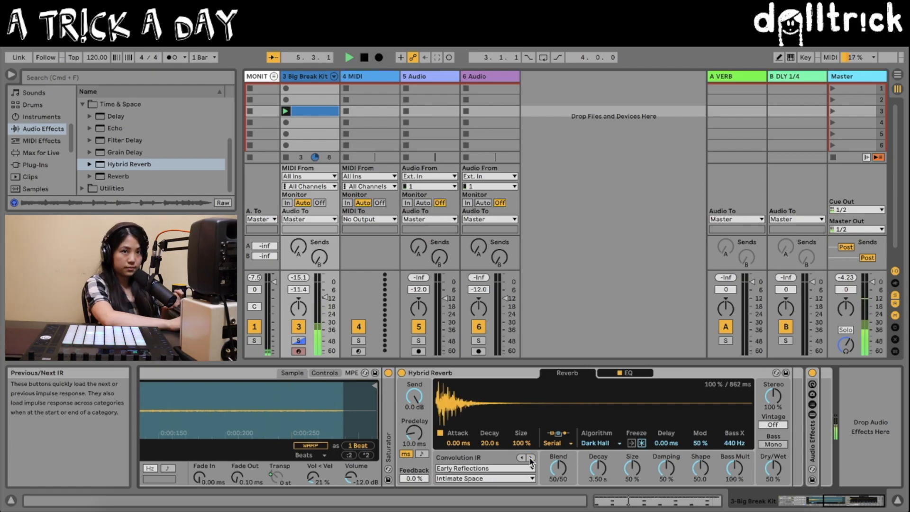
{"action": "left_click", "coordinate": [531, 458]}
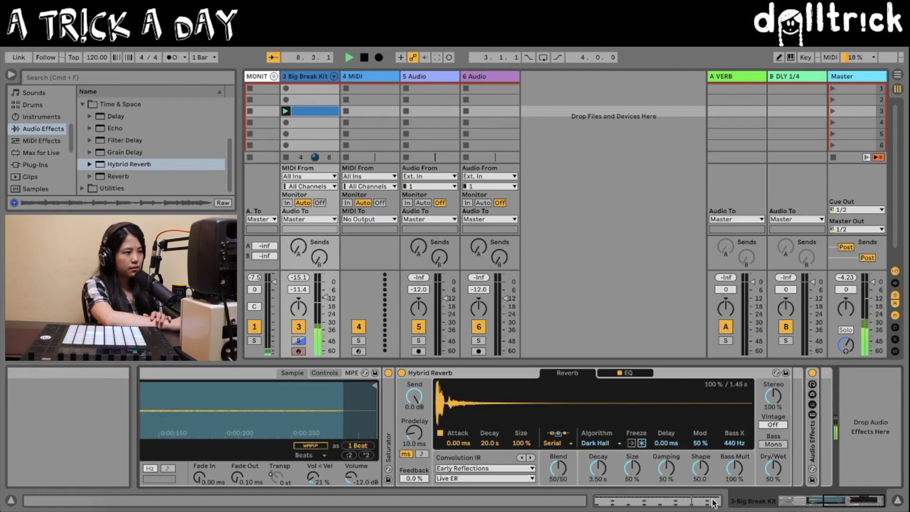
{"action": "left_click_drag", "start_coordinate": [773, 468], "coordinate": [774, 490]}
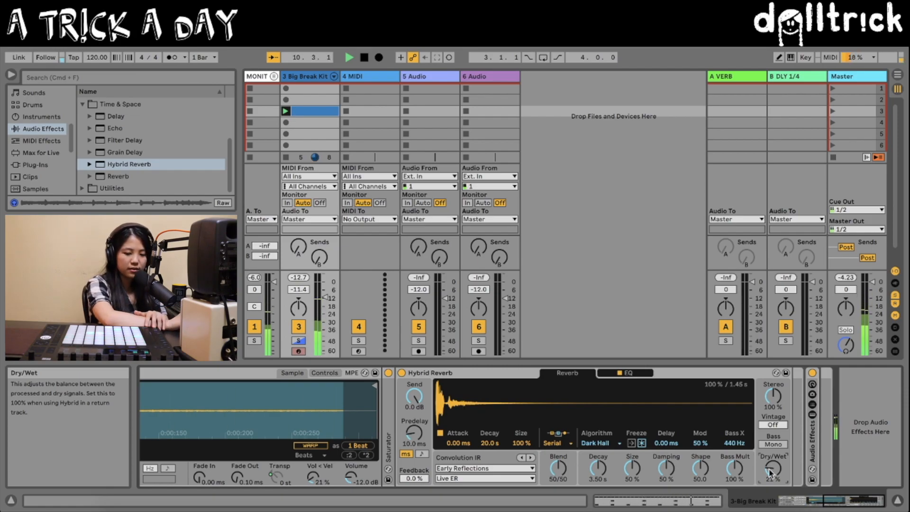
{"action": "key", "text": "space"}
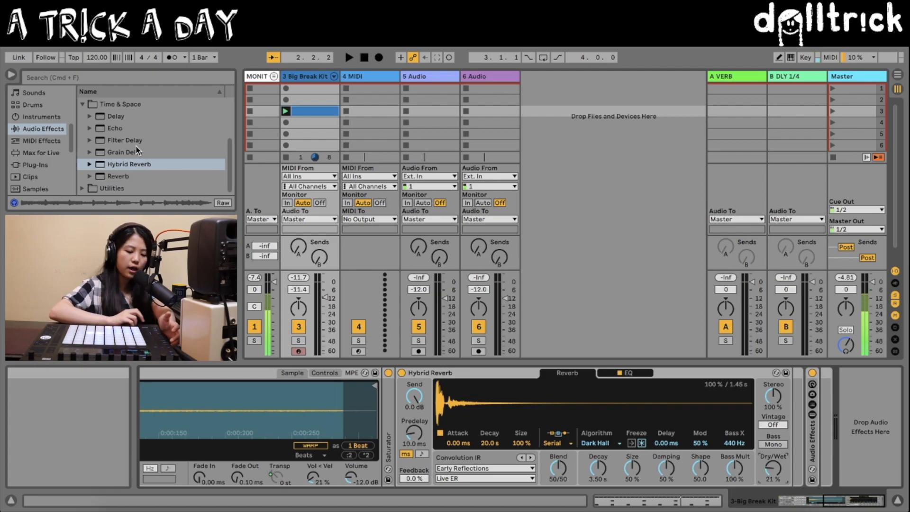
{"action": "key", "text": "space"}
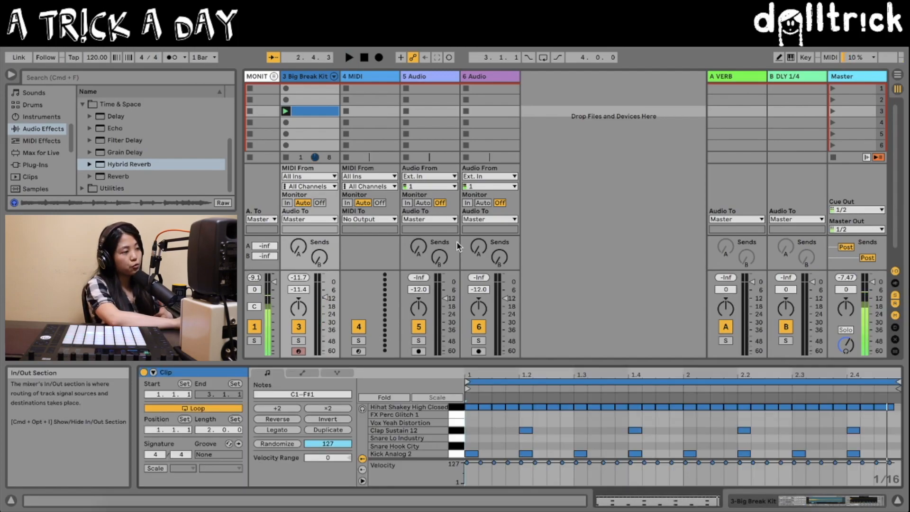
Step: Select all Hihat Shakey High Closed notes in the clip and try randomizing their velocities with an amount of 127 during playback
{"action": "left_click", "coordinate": [454, 409]}
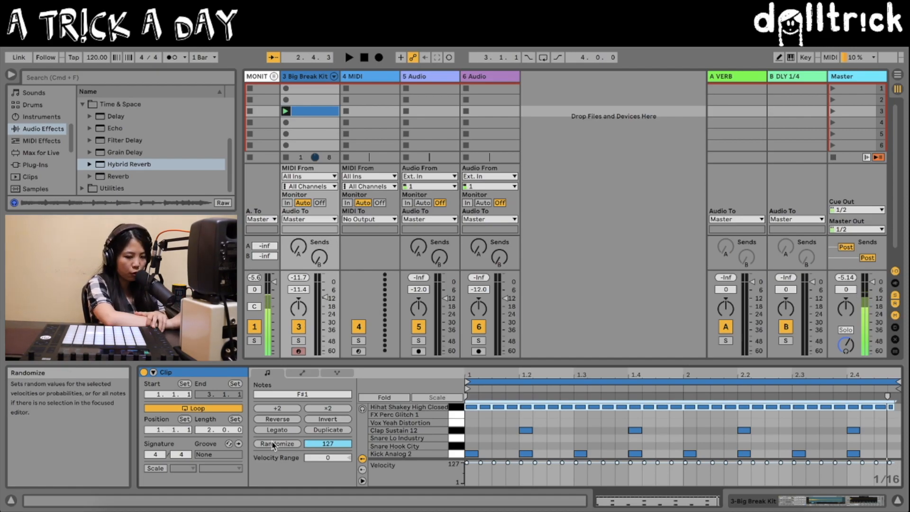
{"action": "key", "text": "space"}
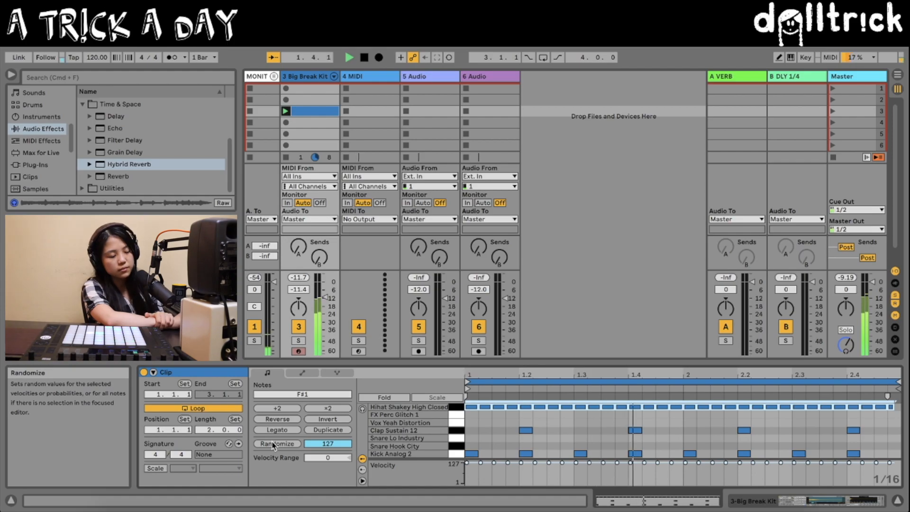
{"action": "left_click", "coordinate": [273, 445]}
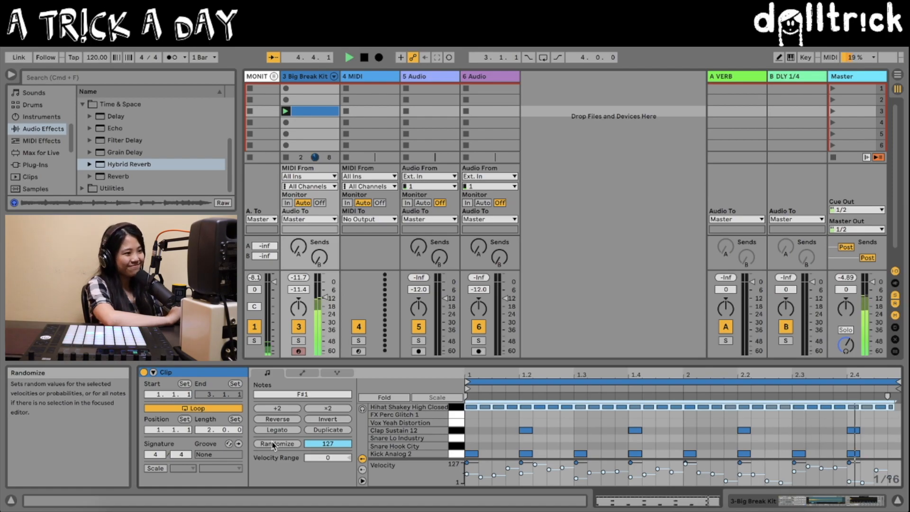
{"action": "key", "text": "space"}
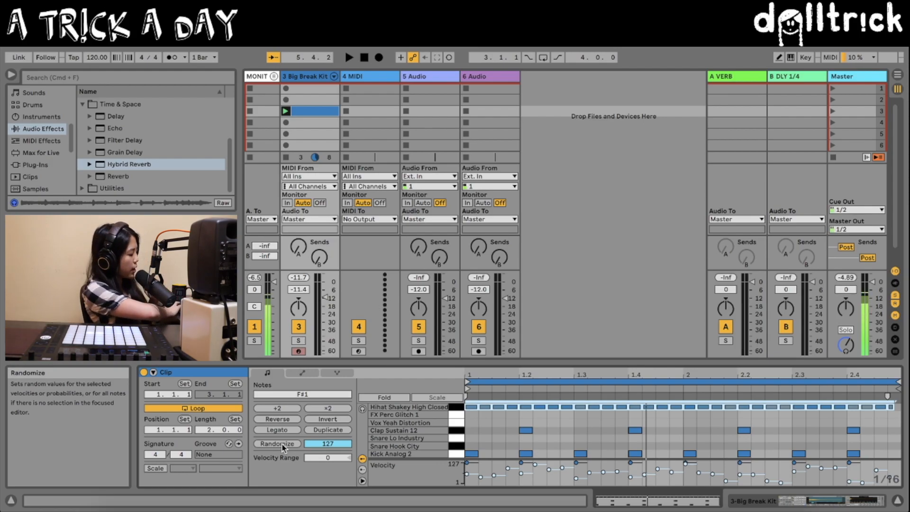
{"action": "left_click", "coordinate": [279, 444]}
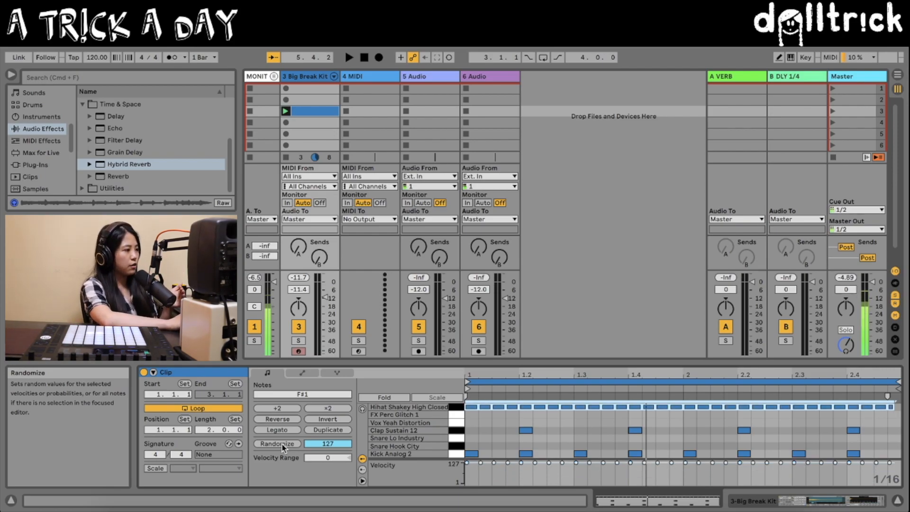
Step: Set the randomize amount to 36 and randomize the velocities of the selected hi-hat notes
{"action": "left_click", "coordinate": [326, 444]}
{"action": "left_click_drag", "start_coordinate": [326, 444], "coordinate": [326, 457]}
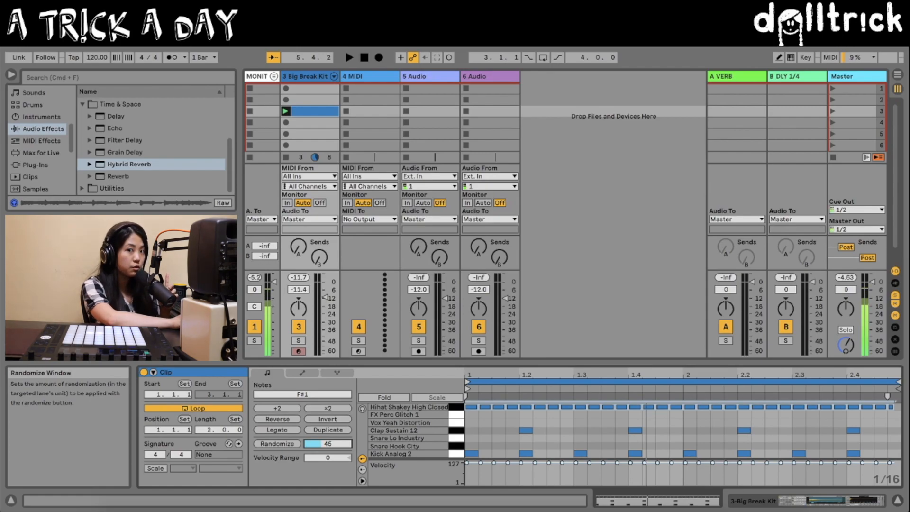
{"action": "left_click_drag", "start_coordinate": [325, 445], "coordinate": [325, 445]}
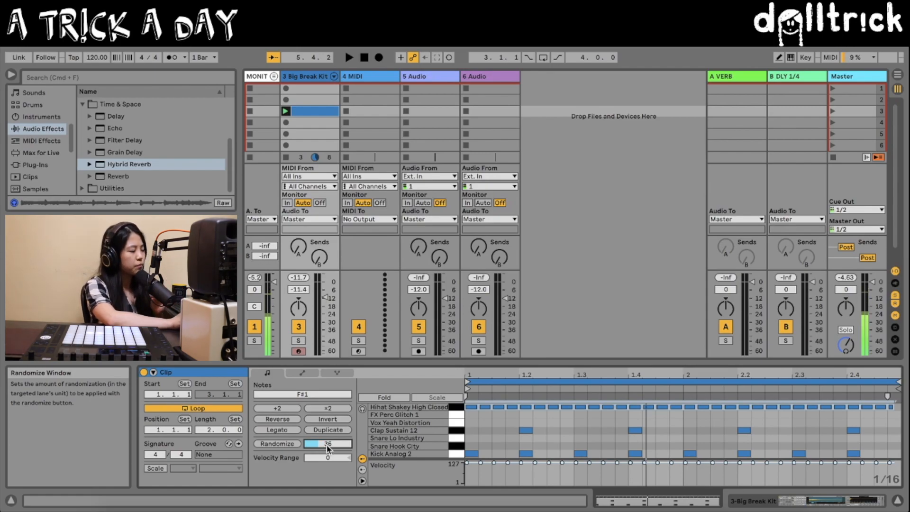
{"action": "left_click", "coordinate": [274, 444]}
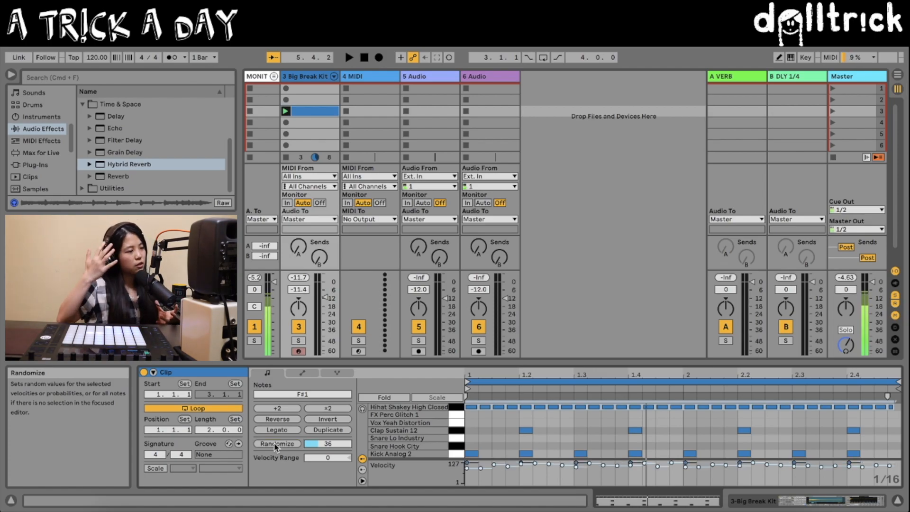
Step: During playback, randomize the velocities of the selected hi-hat notes again by 36 and lower their velocities
{"action": "key", "text": "space"}
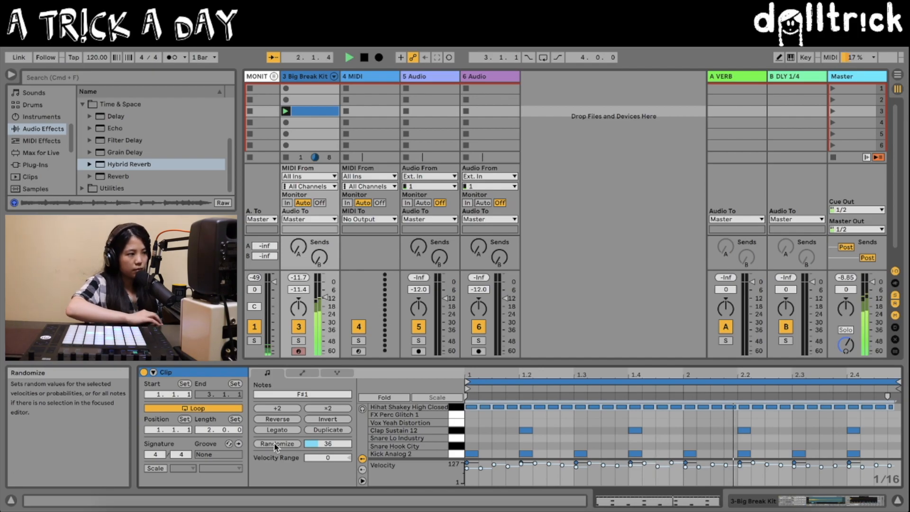
{"action": "left_click", "coordinate": [274, 444]}
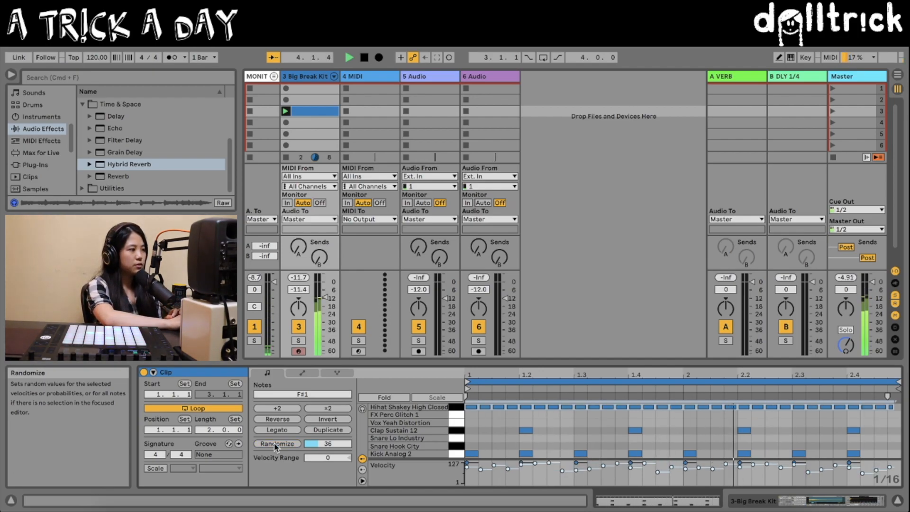
{"action": "left_click_drag", "start_coordinate": [508, 469], "coordinate": [507, 476]}
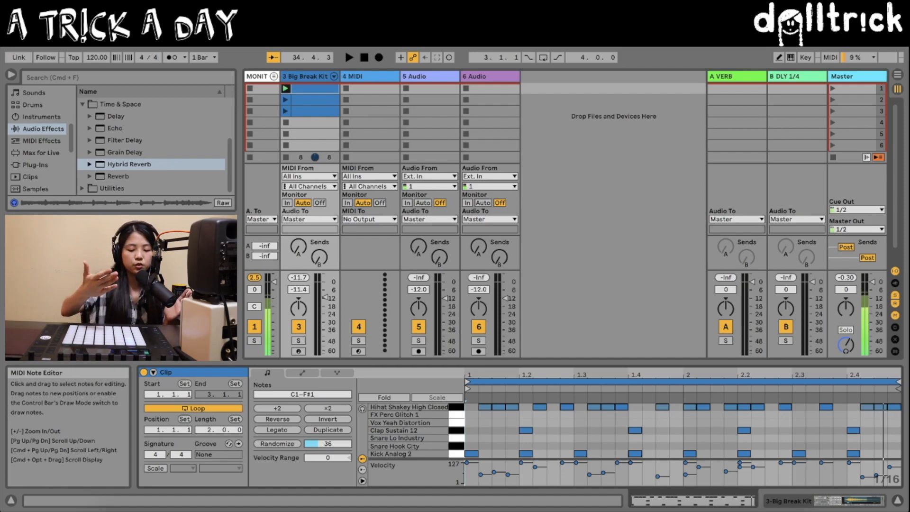
Step: Compare the hi-hat patterns in the three Big Break Kit clips
{"action": "left_click", "coordinate": [311, 111]}
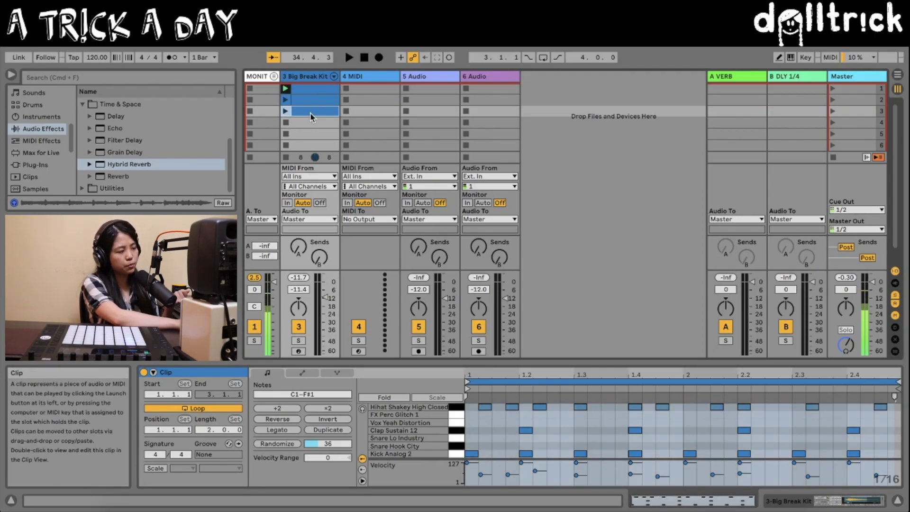
{"action": "left_click", "coordinate": [307, 101]}
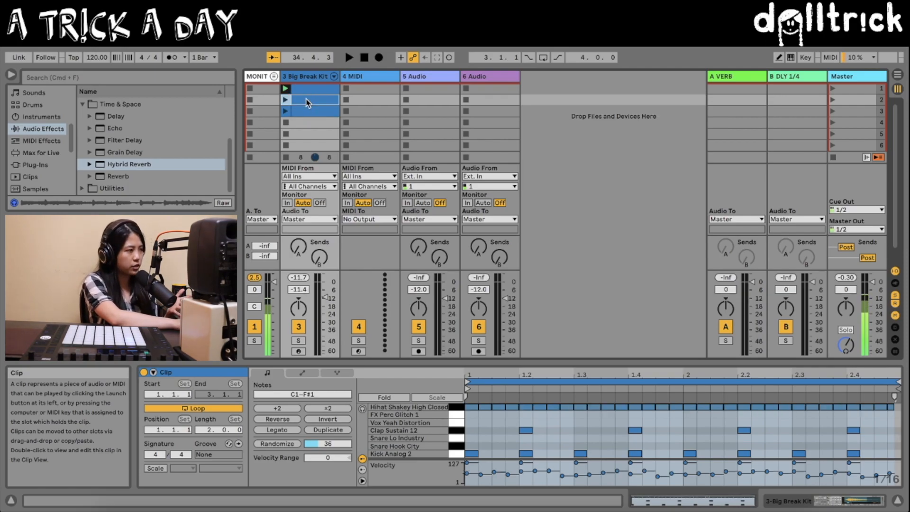
{"action": "left_click", "coordinate": [306, 91]}
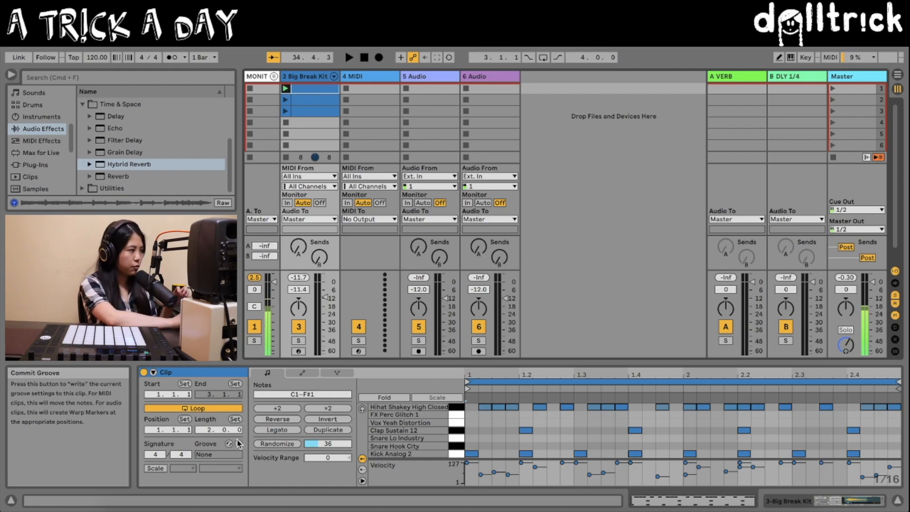
Step: Enable Follow Action on all three Big Break Kit clips, with Next and Previous each at a 50% chance
{"action": "left_click", "coordinate": [152, 372]}
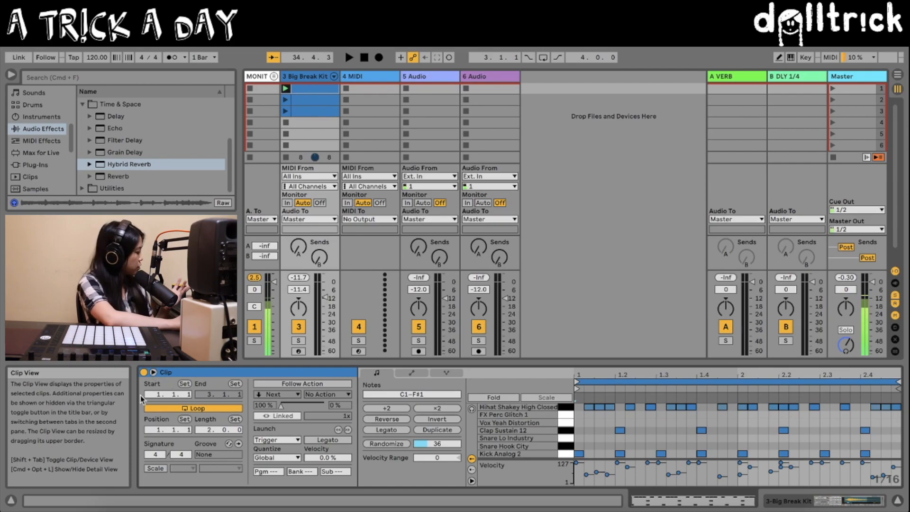
{"action": "left_click", "coordinate": [313, 112], "text": "shift"}
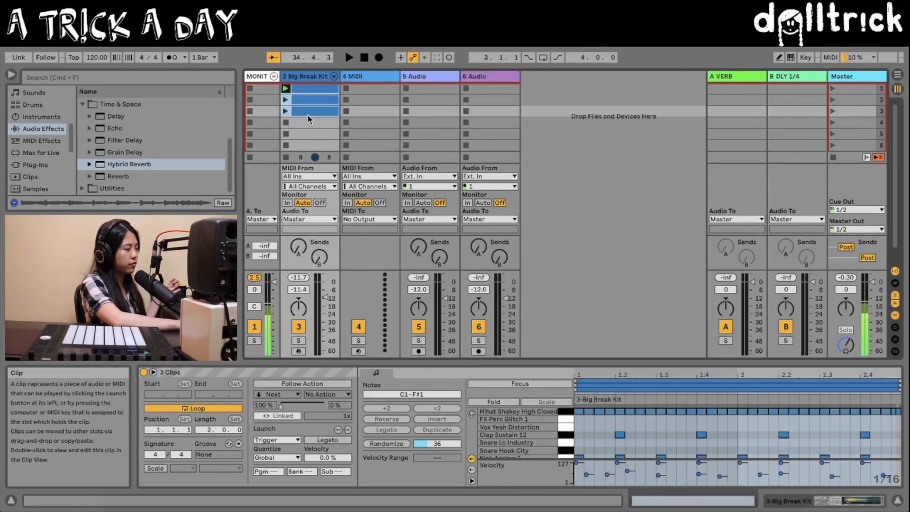
{"action": "left_click", "coordinate": [281, 384]}
{"action": "left_click_drag", "start_coordinate": [281, 406], "coordinate": [279, 406]}
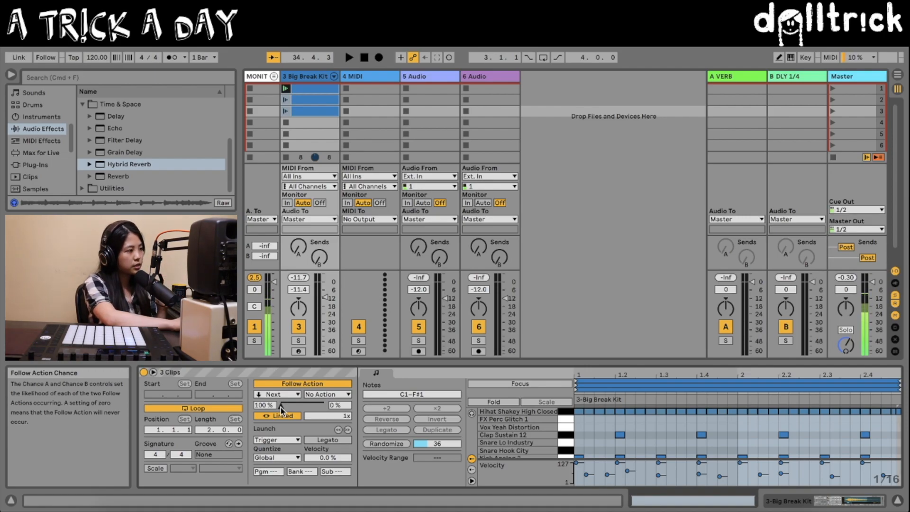
{"action": "left_click_drag", "start_coordinate": [281, 407], "coordinate": [302, 408]}
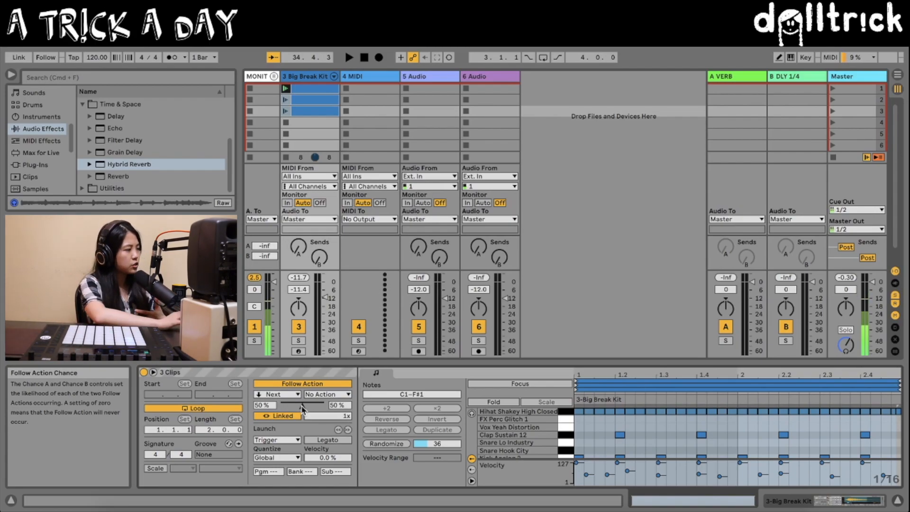
{"action": "left_click", "coordinate": [320, 394]}
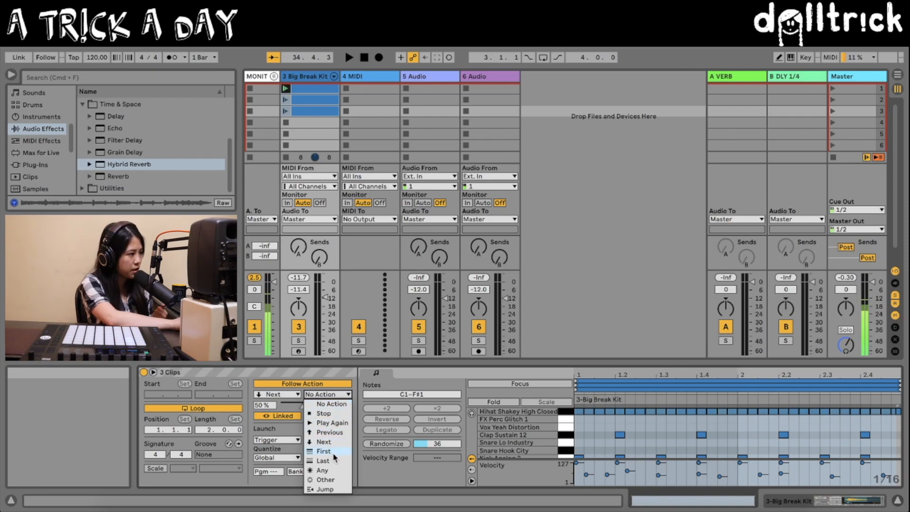
{"action": "left_click", "coordinate": [328, 432]}
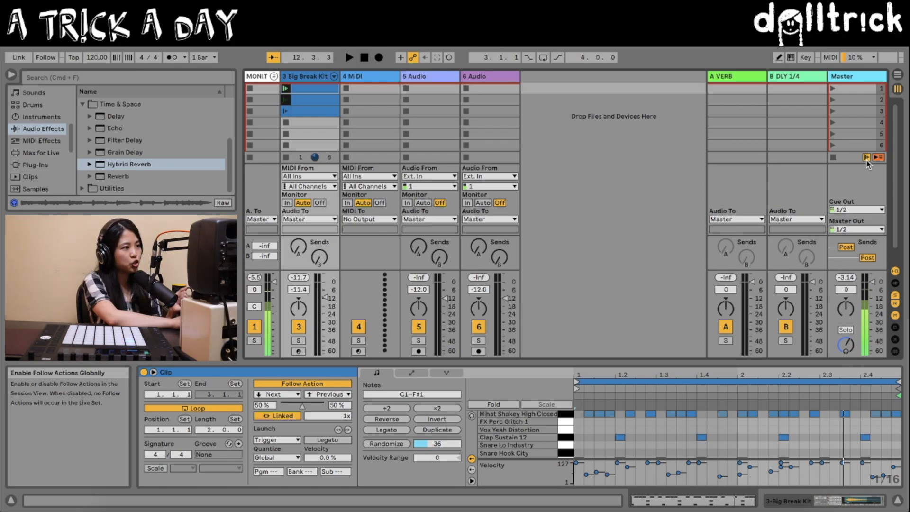
Step: Switch Follow Actions off globally and back on
{"action": "left_click", "coordinate": [867, 158]}
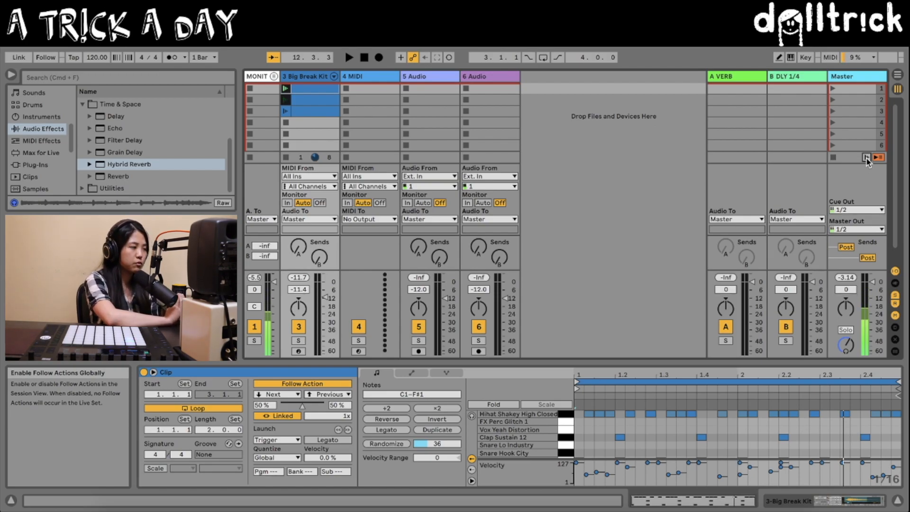
{"action": "left_click", "coordinate": [866, 159]}
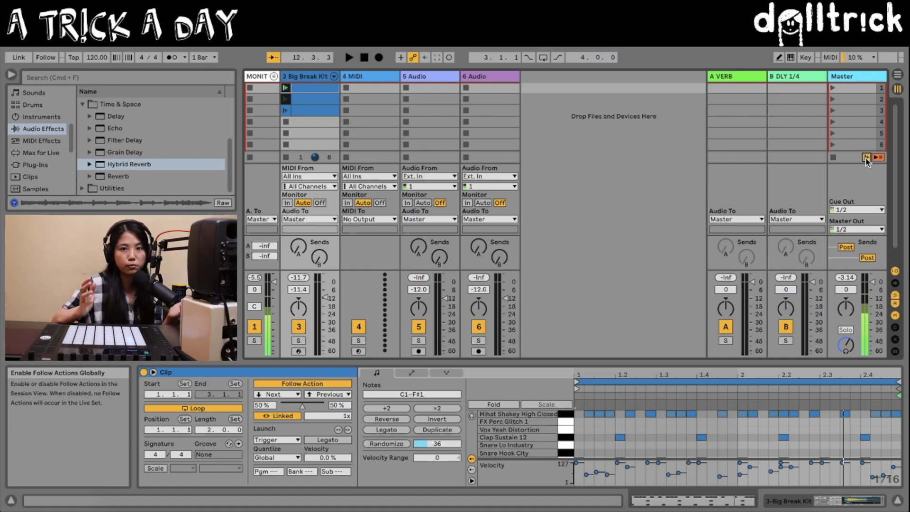
Step: While the beat plays, set the kit's macros to Squash 51, Filter 44, Overdrive 0, Comp 44, Low Freq -6 dB and Delay Bounce -9.447 dB
{"action": "left_click", "coordinate": [308, 97]}
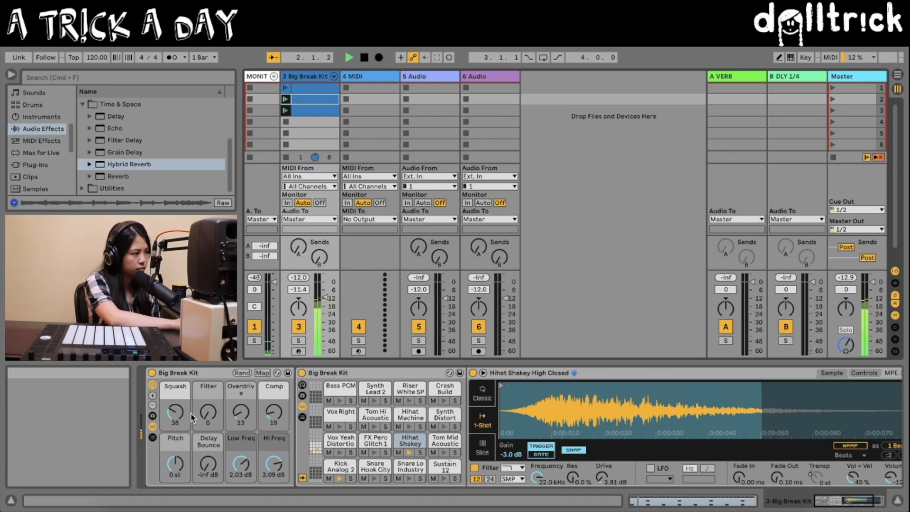
{"action": "left_click_drag", "start_coordinate": [180, 414], "coordinate": [267, 402]}
{"action": "left_click", "coordinate": [232, 423]}
{"action": "left_click_drag", "start_coordinate": [241, 464], "coordinate": [241, 478]}
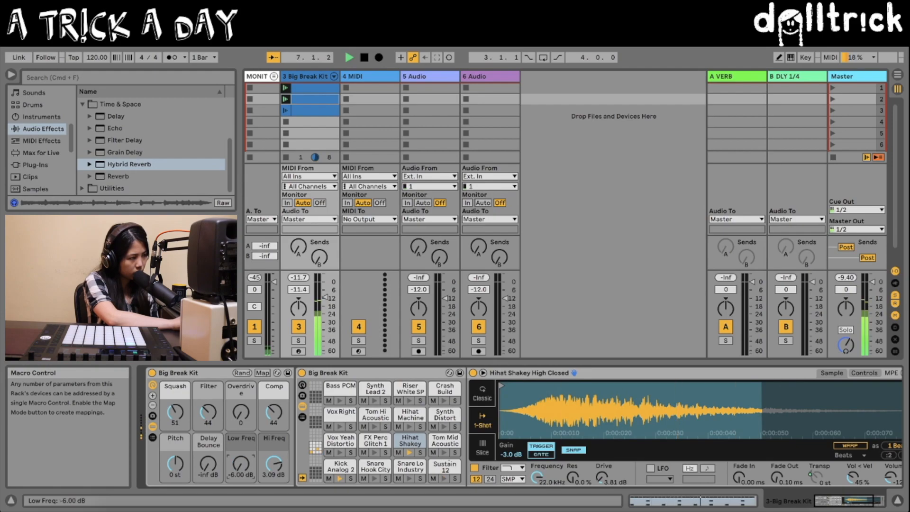
{"action": "mouse_move", "coordinate": [208, 464]}
{"action": "left_mouse_down"}
{"action": "mouse_move", "coordinate": [208, 425]}
{"action": "mouse_move", "coordinate": [212, 469]}
{"action": "left_mouse_up"}
{"action": "key", "text": "space"}
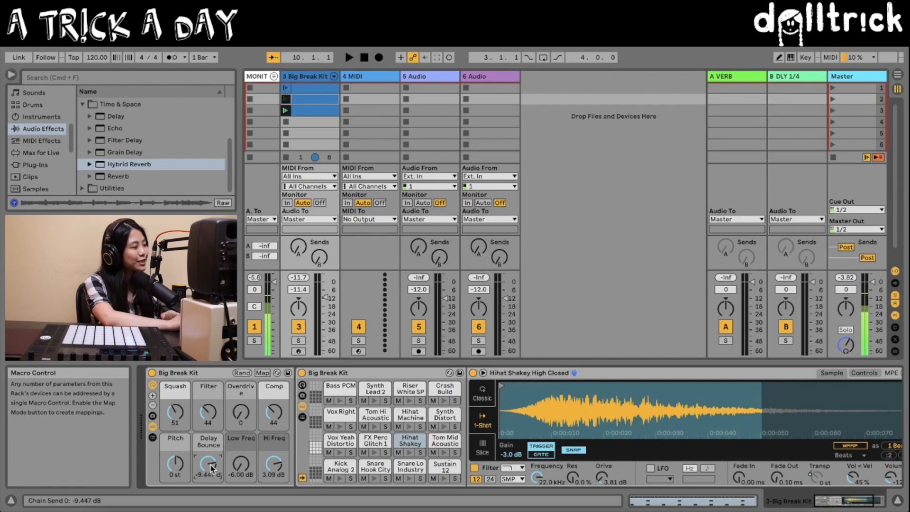
Step: Show the Big Break Kit's macro variations and store the current macro settings as a new variation
{"action": "left_click", "coordinate": [152, 416]}
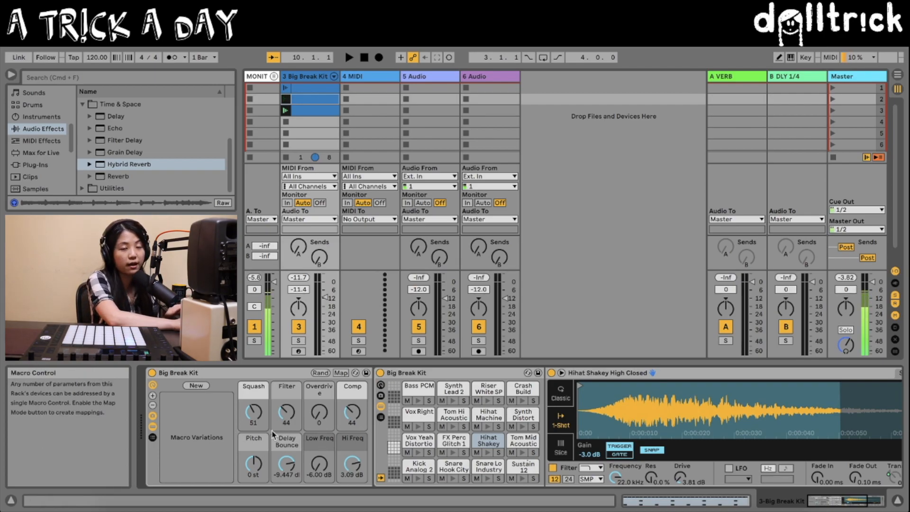
{"action": "left_click", "coordinate": [194, 386]}
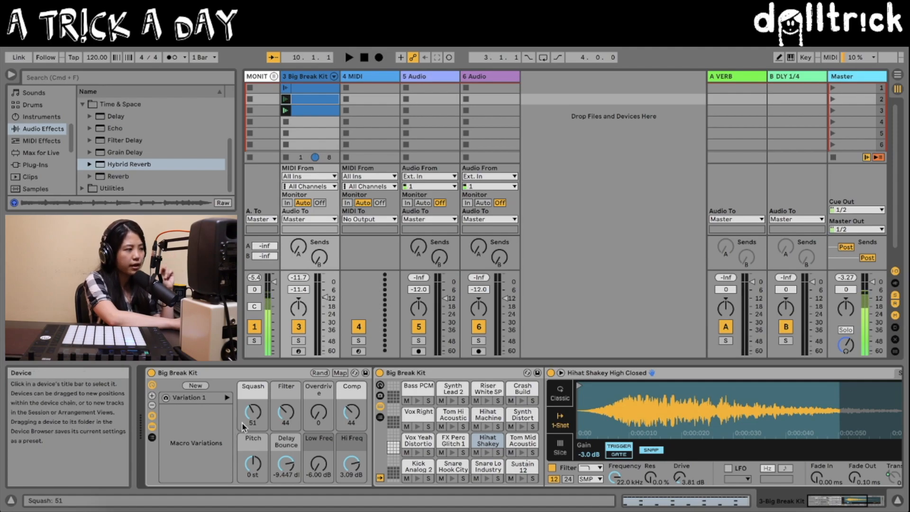
Step: Set Squash 38, Filter 0, Overdrive 13, Comp 19, Low Freq 2.03 dB and Delay Bounce -inf dB, and store them as a second variation
{"action": "left_click_drag", "start_coordinate": [255, 418], "coordinate": [356, 429]}
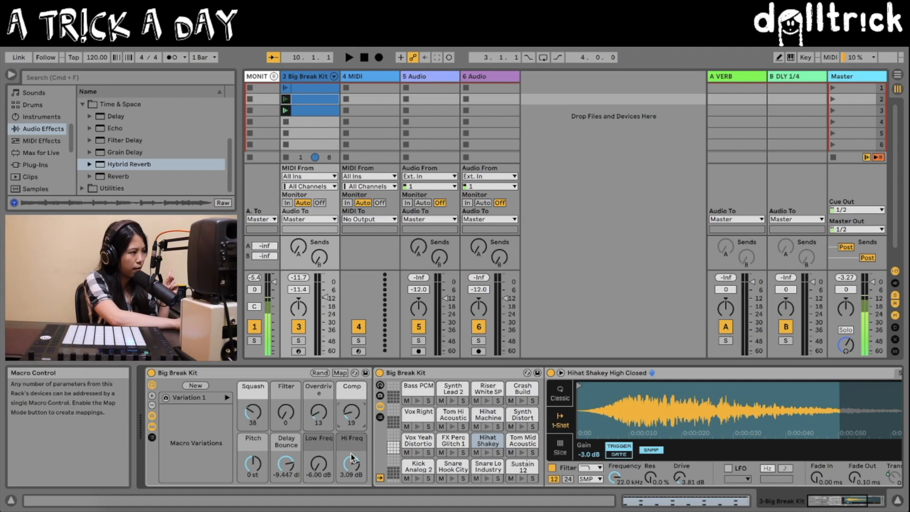
{"action": "left_click_drag", "start_coordinate": [315, 469], "coordinate": [315, 431]}
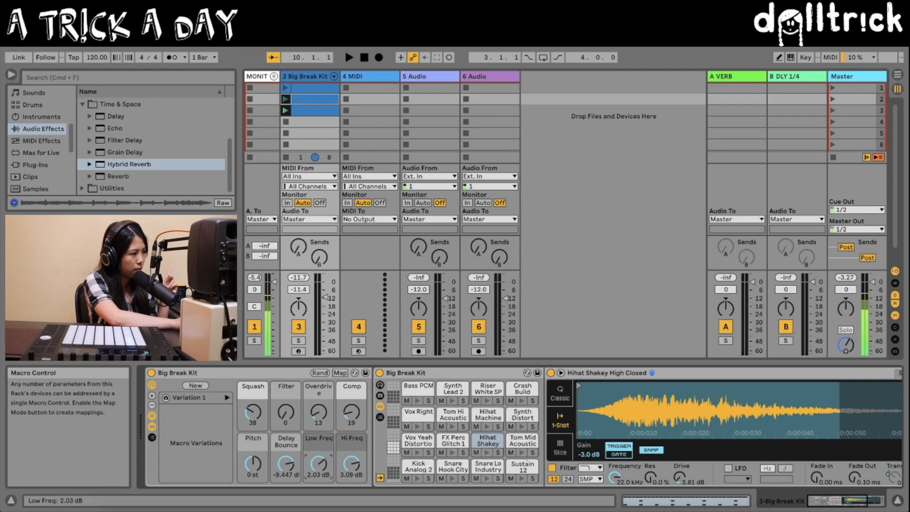
{"action": "left_click_drag", "start_coordinate": [277, 466], "coordinate": [277, 507]}
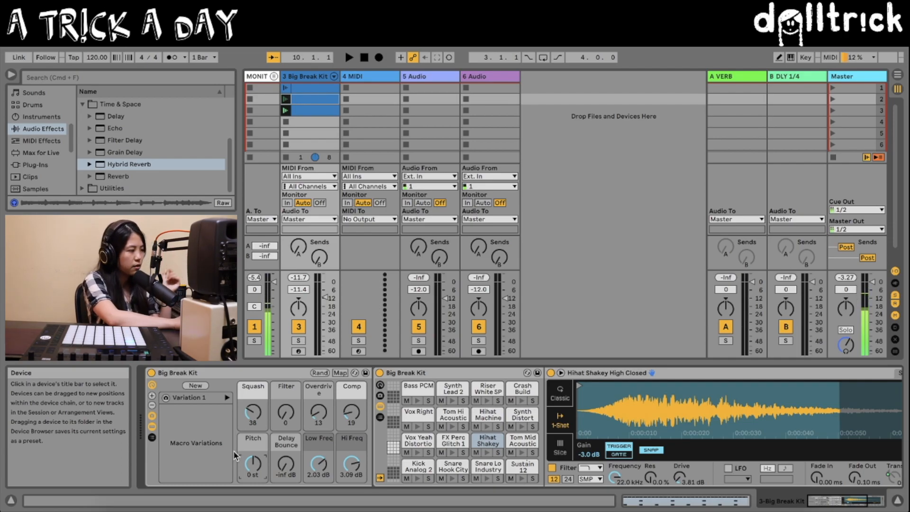
{"action": "left_click", "coordinate": [196, 387]}
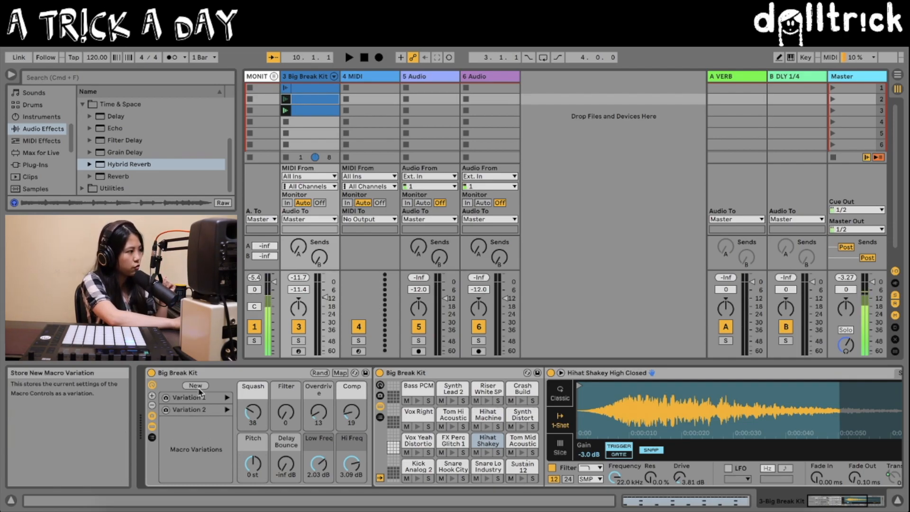
Step: Play the beat and audition the macro variations by launching Variation 1 and Variation 2 in turn
{"action": "left_click", "coordinate": [197, 412]}
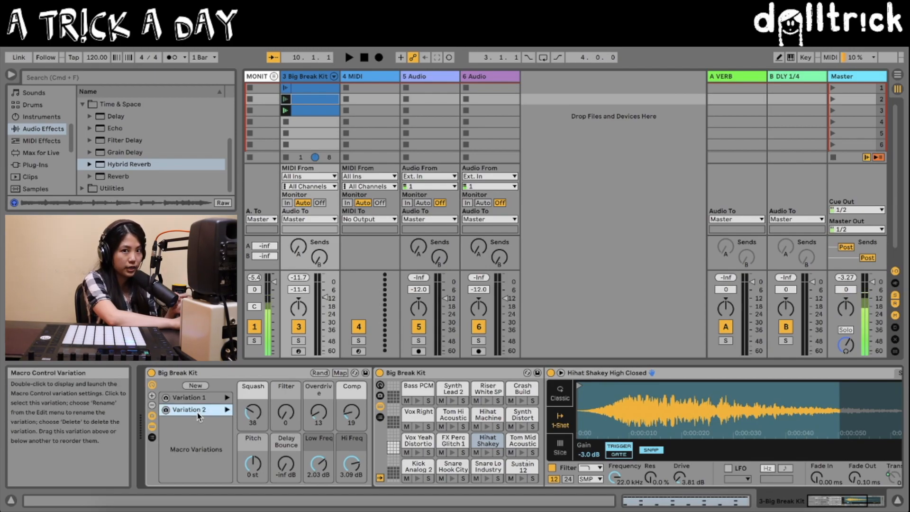
{"action": "left_click", "coordinate": [198, 402]}
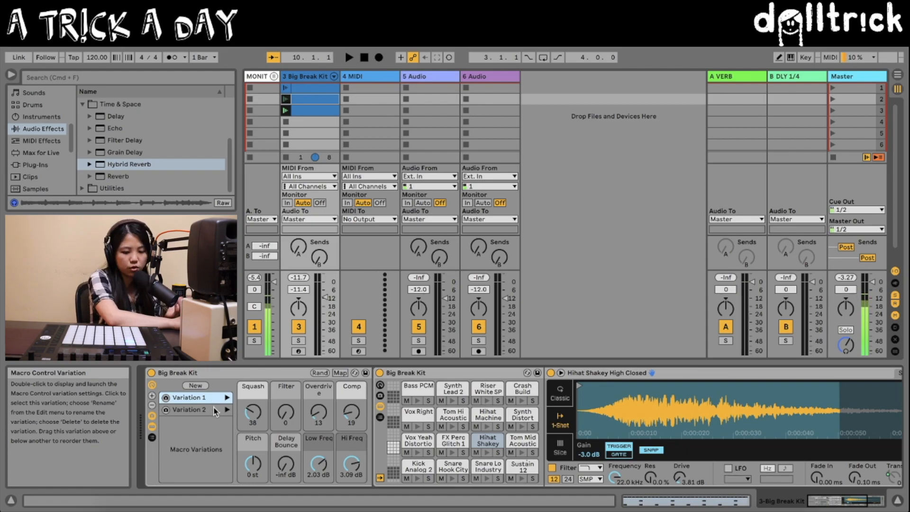
{"action": "left_click", "coordinate": [215, 411]}
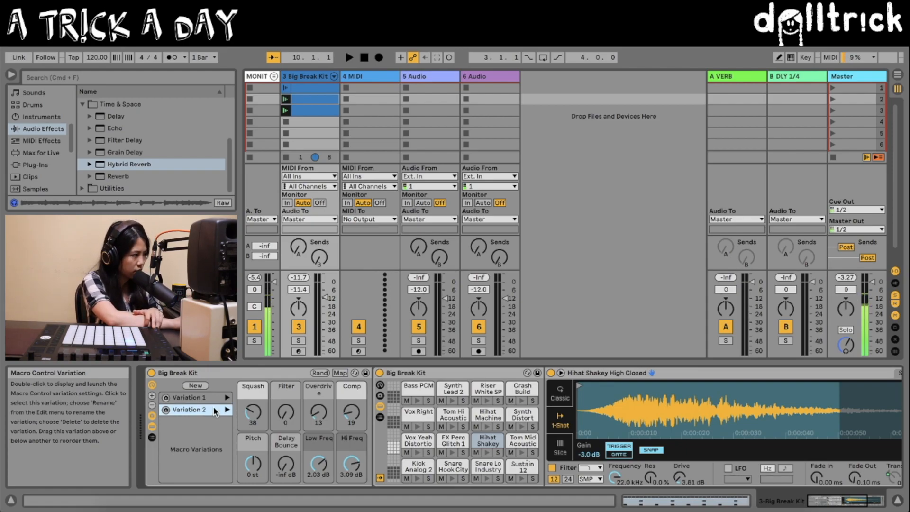
{"action": "key", "text": "space"}
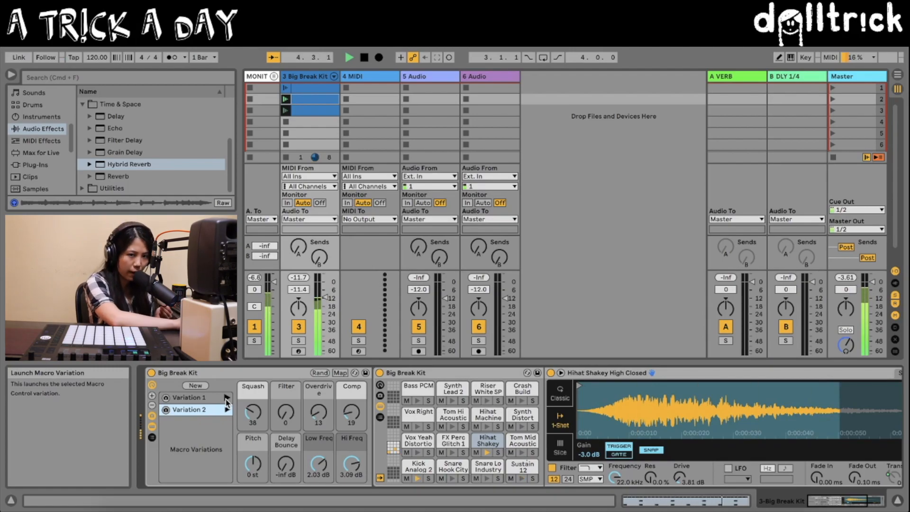
{"action": "left_click", "coordinate": [226, 402]}
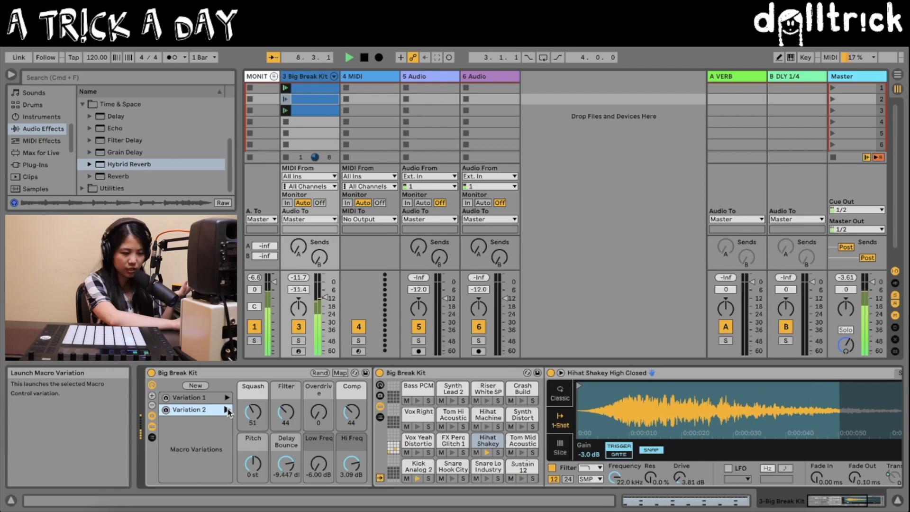
{"action": "left_click", "coordinate": [227, 411]}
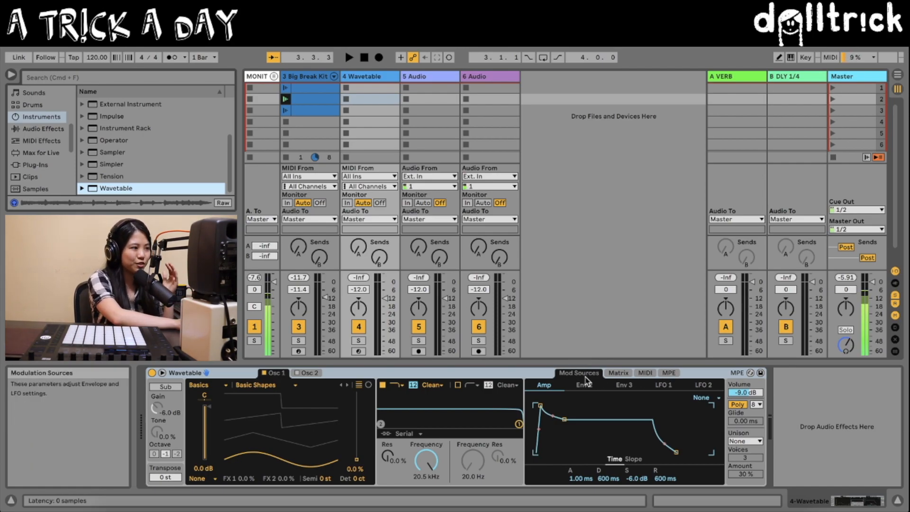
Step: In Wavetable's MPE matrix, modulate Osc 1 Pos by 77 and Filter 1 Freq by 80 with Press, setting the oscillator position to 1.9%
{"action": "left_click", "coordinate": [669, 374]}
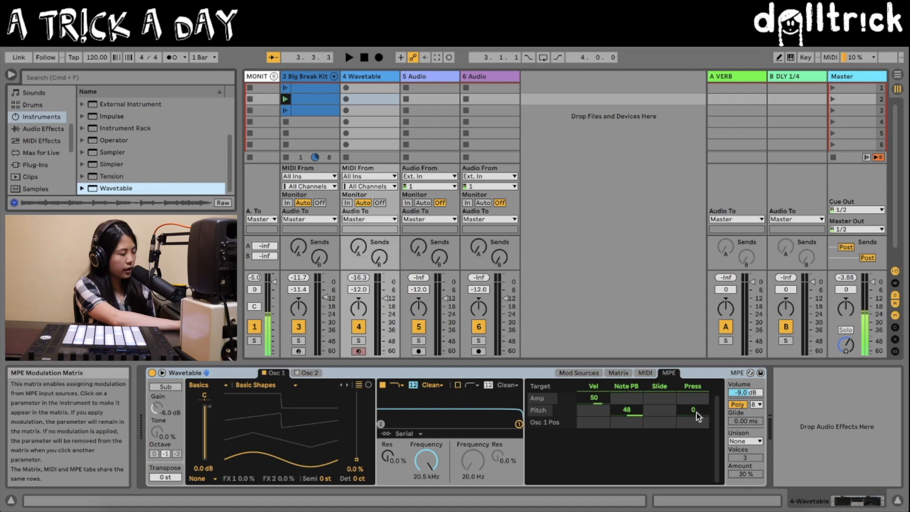
{"action": "mouse_move", "coordinate": [357, 459]}
{"action": "left_mouse_down"}
{"action": "mouse_move", "coordinate": [357, 450]}
{"action": "mouse_move", "coordinate": [357, 458]}
{"action": "left_mouse_up"}
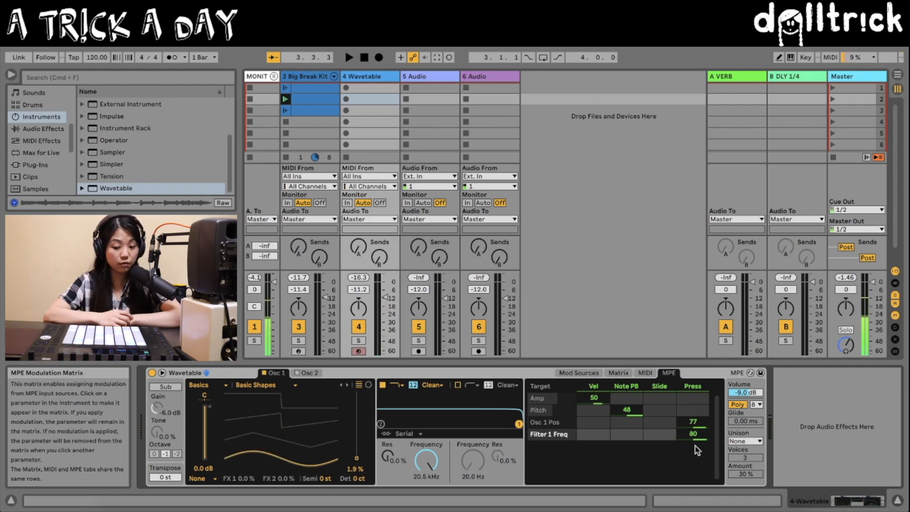
Step: Record a four-bar chord clip on the Wavetable track alongside the beat, stop playback and deselect its notes
{"action": "key", "text": "shift+Tab"}
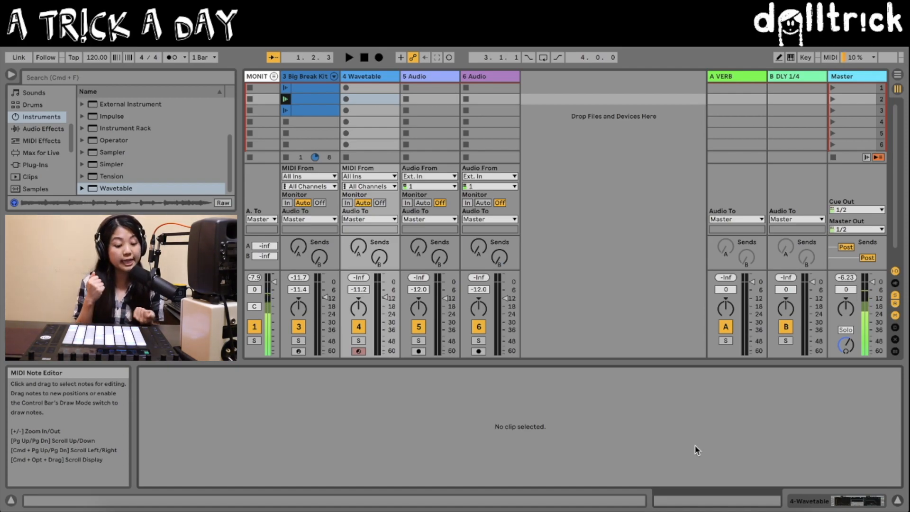
{"action": "key", "text": "space"}
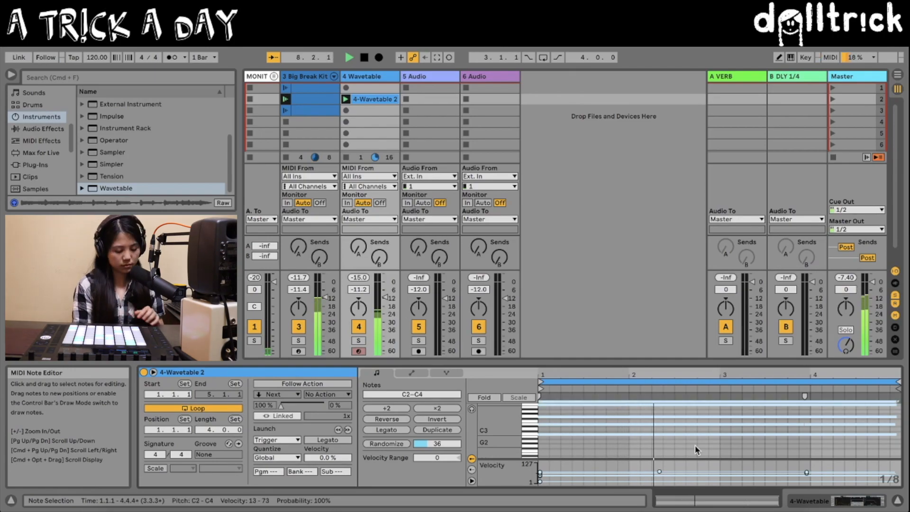
{"action": "key", "text": "space"}
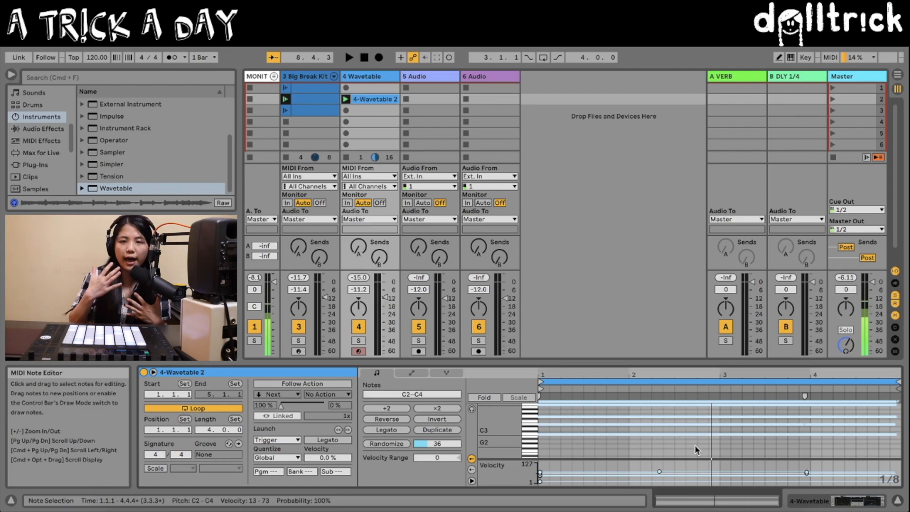
{"action": "left_click", "coordinate": [695, 445]}
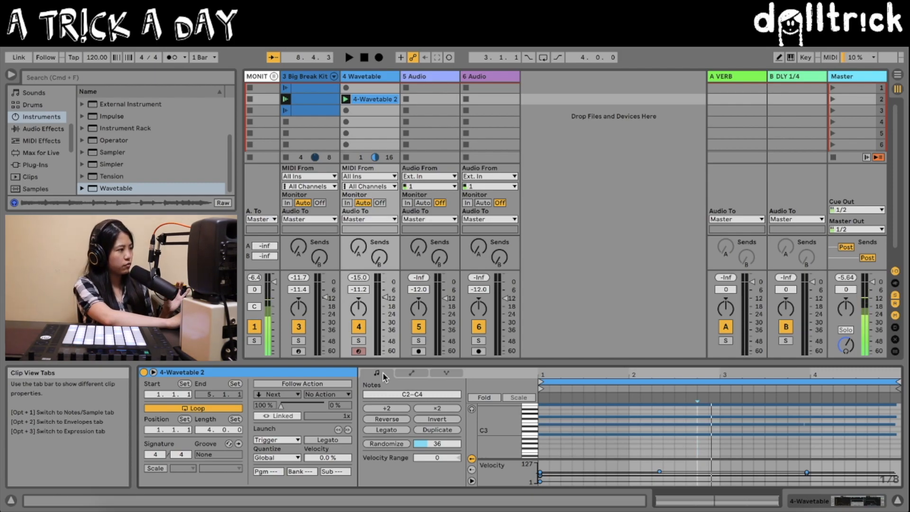
Step: Examine the Wavetable clip's envelopes and per-note expression in the clip view
{"action": "left_click", "coordinate": [154, 373]}
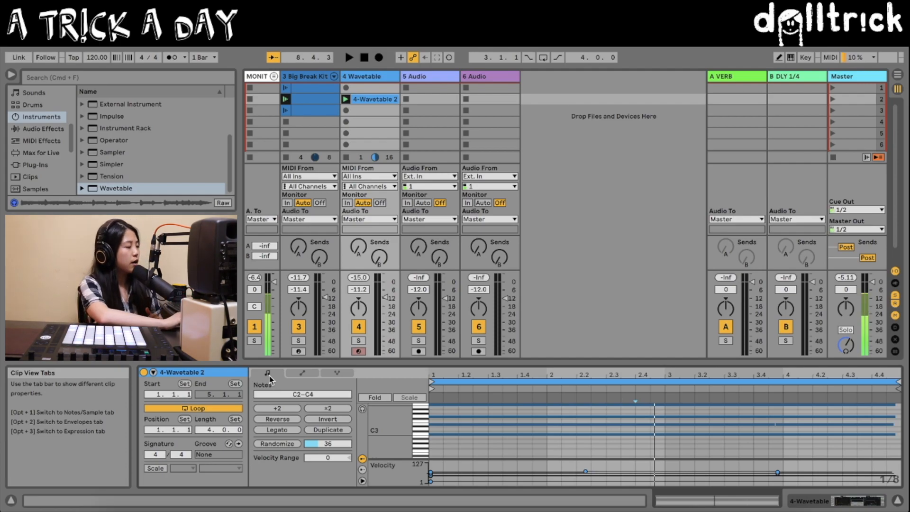
{"action": "left_click", "coordinate": [300, 373]}
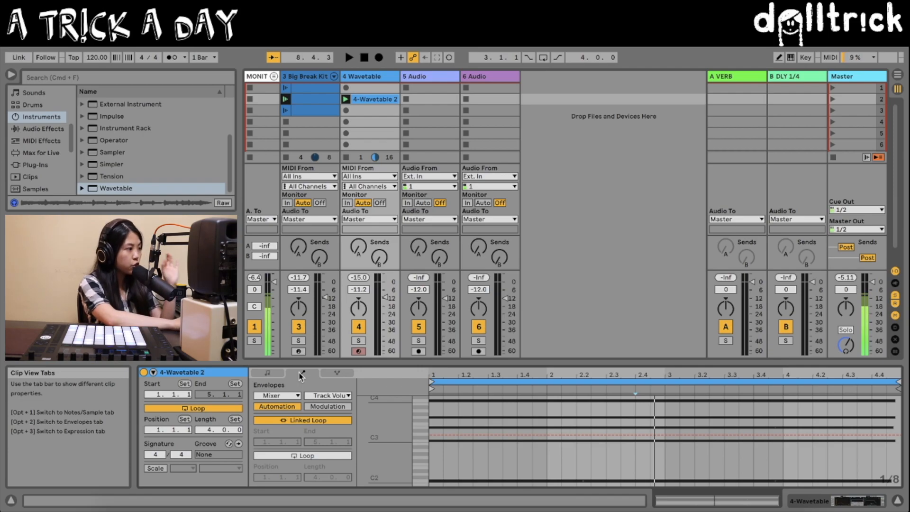
{"action": "left_click", "coordinate": [336, 374]}
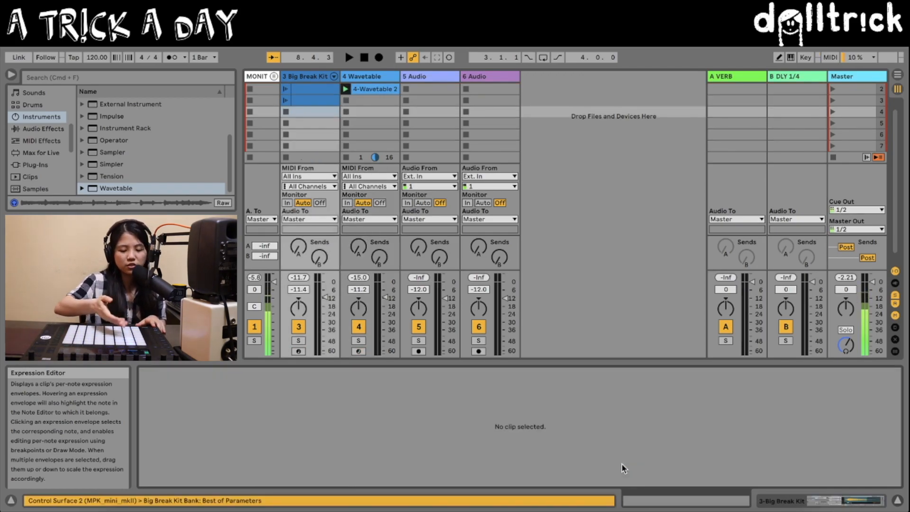
{"action": "key", "text": "space"}
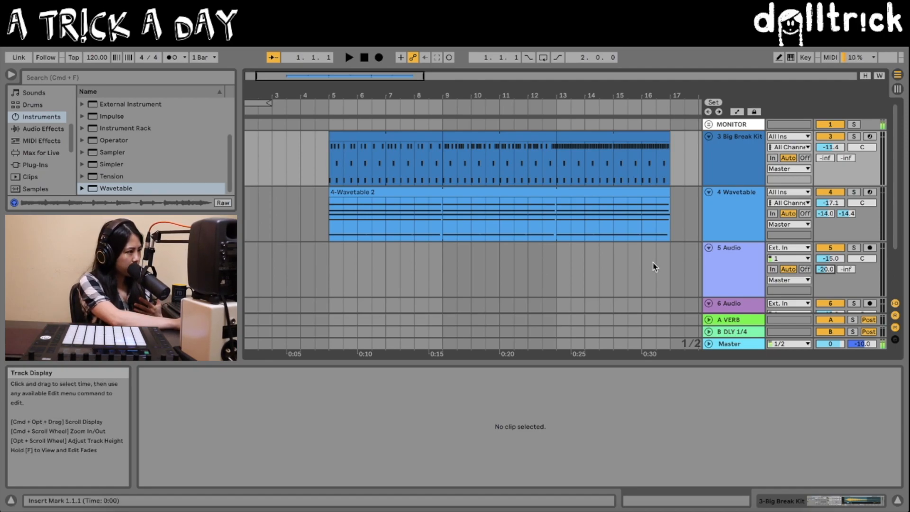
Step: Set a four-bar arrangement loop from bar 13 and place the insert marker at bar 12 on the 5 Audio track
{"action": "left_click_drag", "start_coordinate": [555, 270], "coordinate": [662, 276]}
{"action": "key", "text": "super+l"}
{"action": "left_click", "coordinate": [527, 269]}
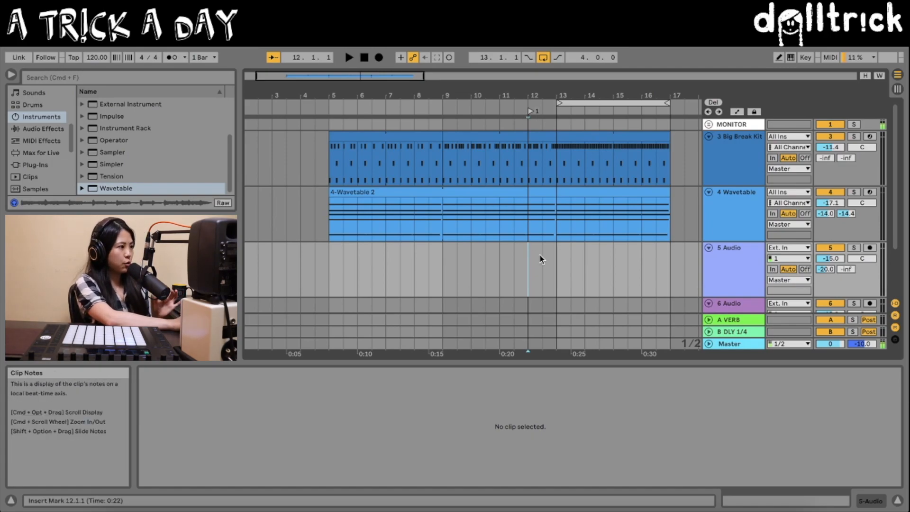
{"action": "scroll", "coordinate": [540, 258], "scroll_direction": "right", "scroll_amount": 5}
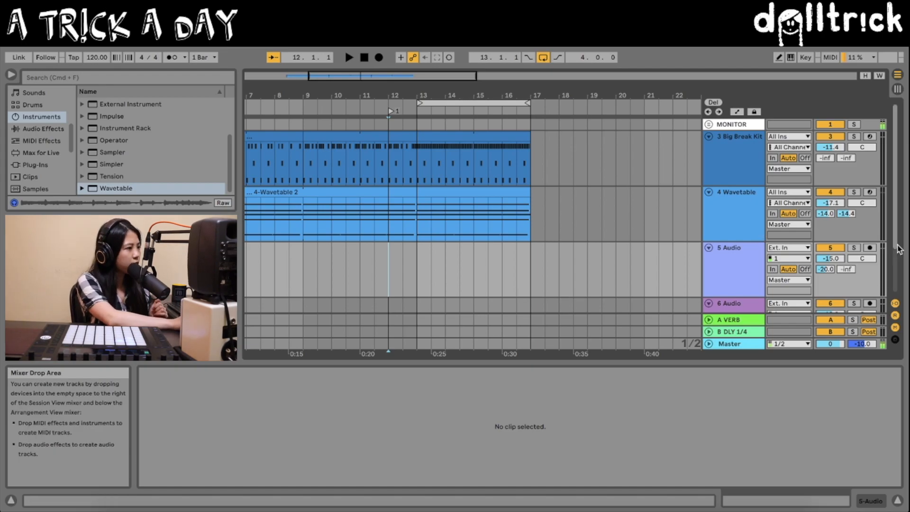
Step: Arm the 5 Audio track, record four looped vocal takes from bar 12, and stop recording
{"action": "left_click", "coordinate": [870, 247]}
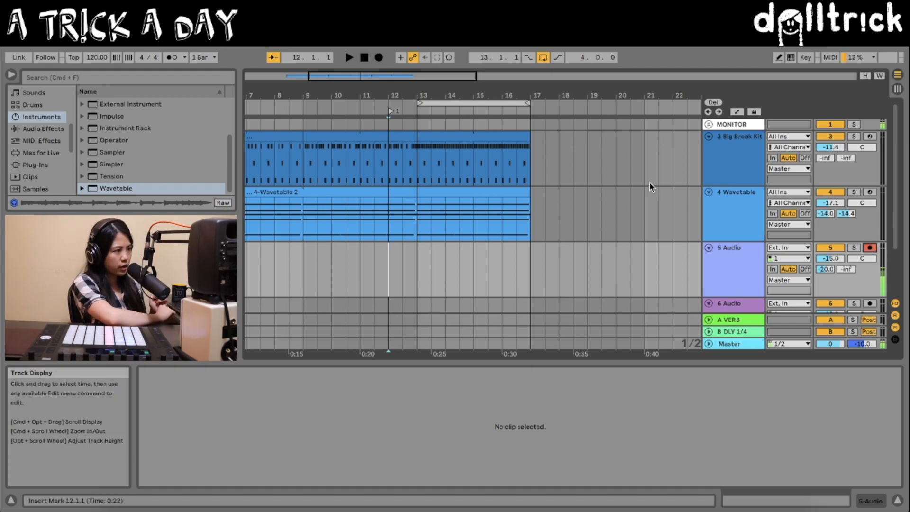
{"action": "key", "text": "F9"}
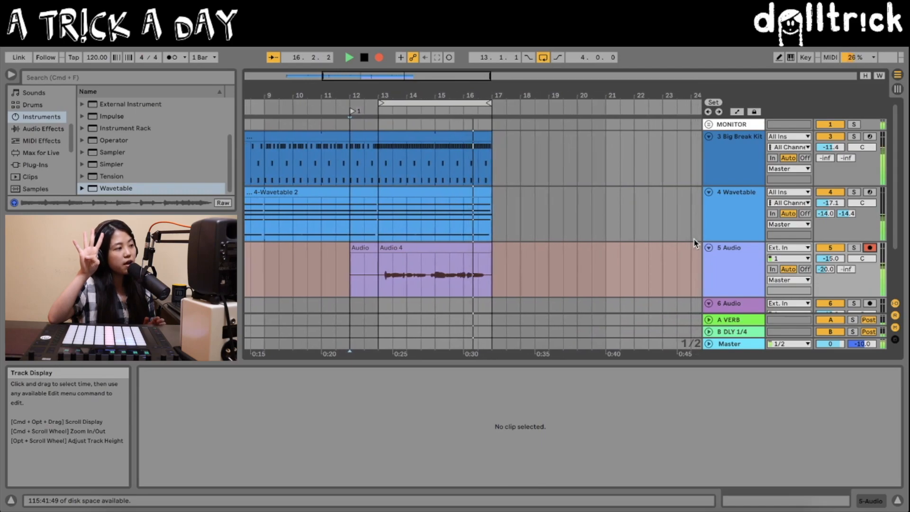
{"action": "key", "text": "space"}
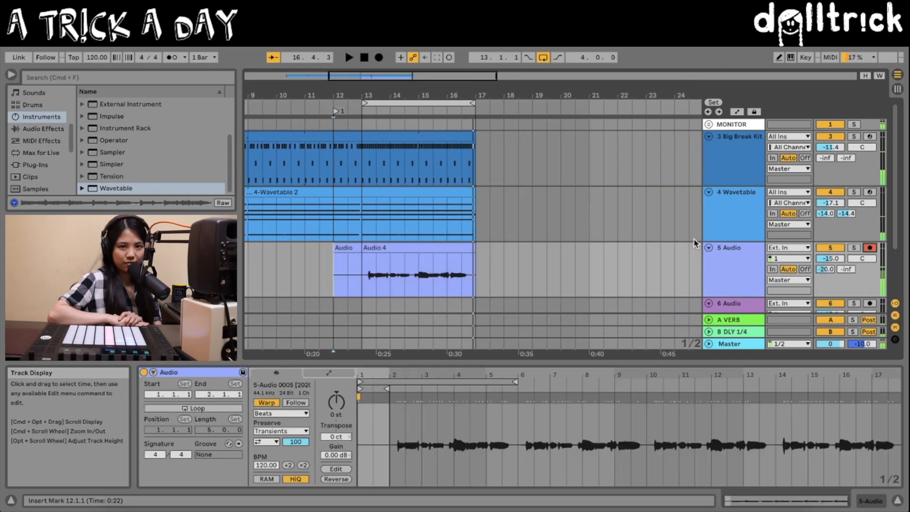
Step: Show the take lanes of the 5 Audio track
{"action": "scroll", "coordinate": [694, 243], "scroll_direction": "down", "scroll_amount": 2}
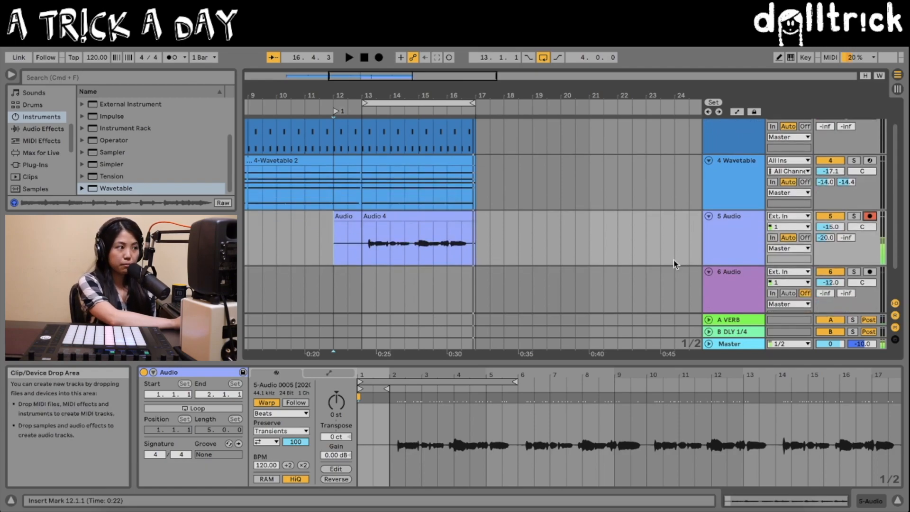
{"action": "right_click", "coordinate": [723, 243]}
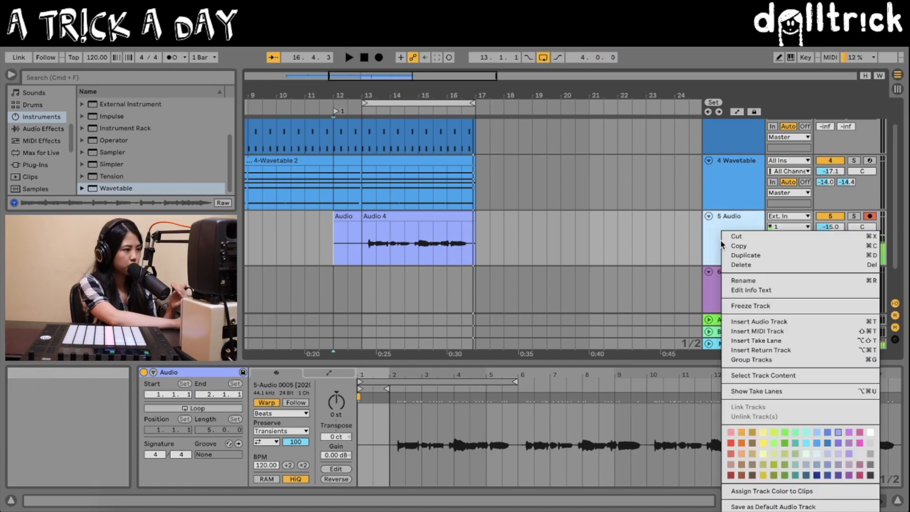
{"action": "left_click", "coordinate": [761, 392]}
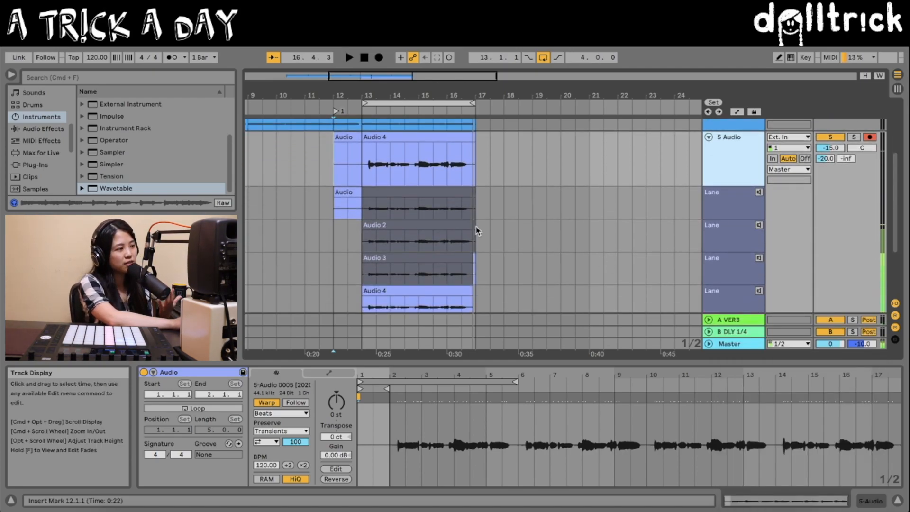
Step: Disarm and solo the 5 Audio track, and switch the audition through its take lanes from first to fourth
{"action": "left_click", "coordinate": [870, 137]}
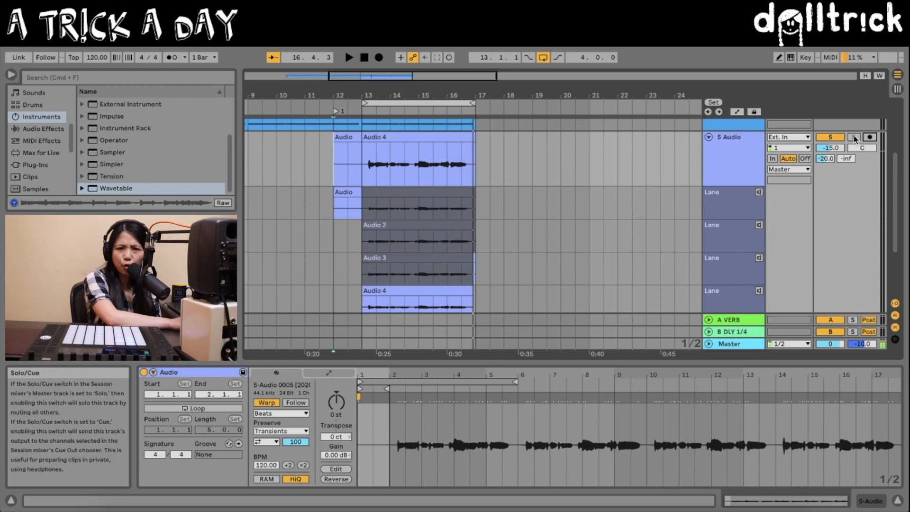
{"action": "left_click", "coordinate": [854, 137]}
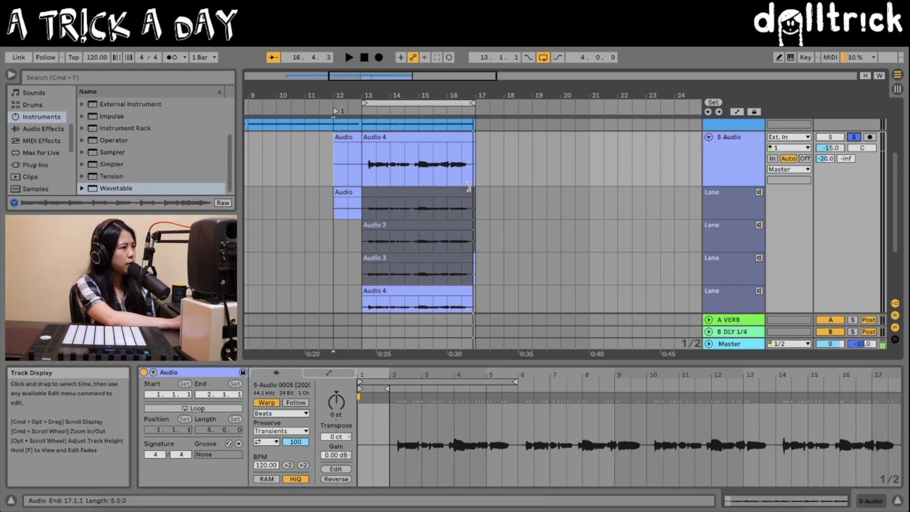
{"action": "left_click", "coordinate": [759, 192]}
{"action": "left_click", "coordinate": [759, 226]}
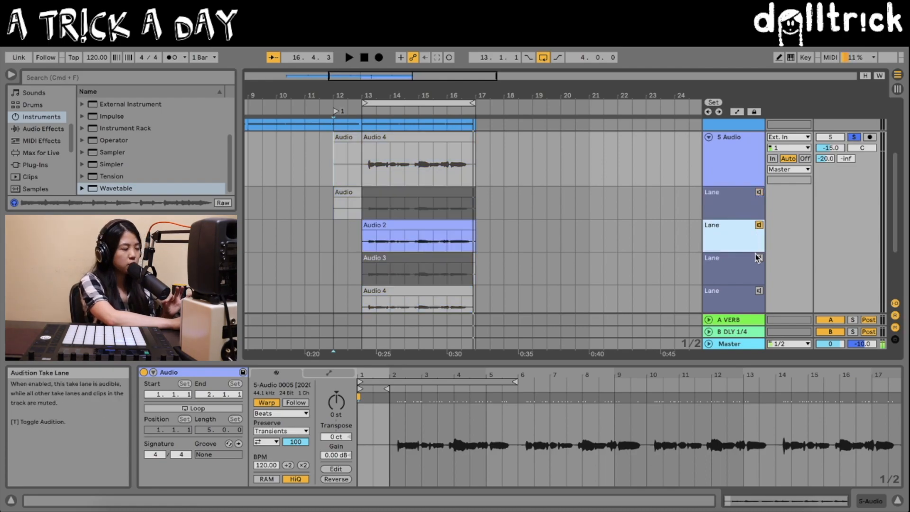
{"action": "left_click", "coordinate": [759, 259]}
{"action": "left_click", "coordinate": [760, 297]}
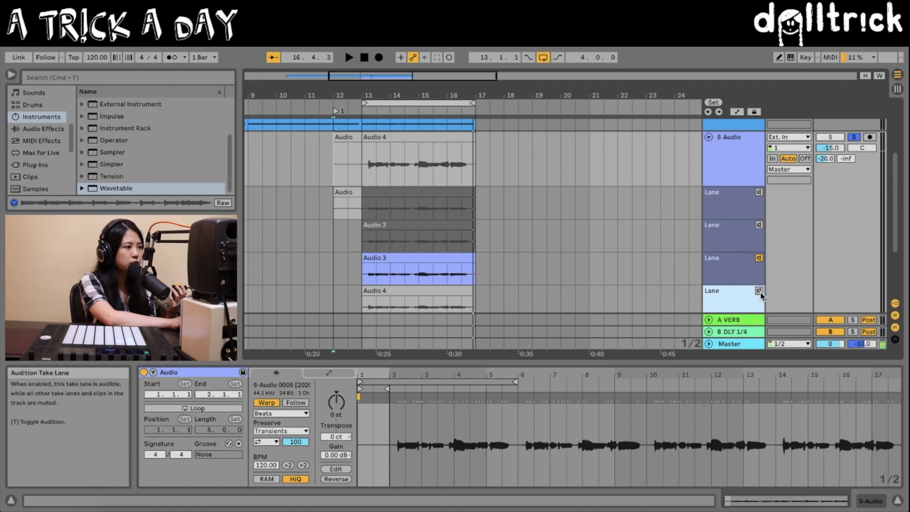
{"action": "left_click", "coordinate": [759, 291]}
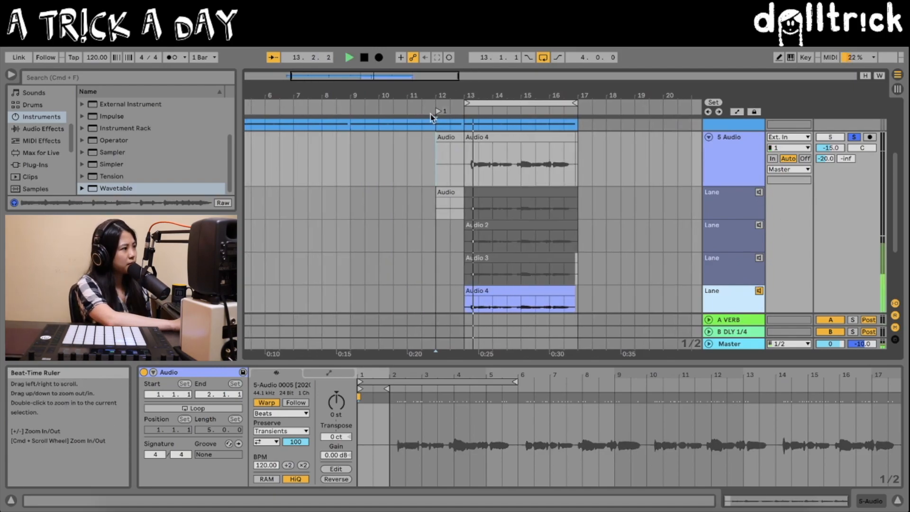
Step: Set the 5 Audio volume to -6.2 dB and send A to -11.6 dB, and audition the takes in playback from fourth to first
{"action": "left_click_drag", "start_coordinate": [433, 118], "coordinate": [425, 118]}
{"action": "mouse_move", "coordinate": [830, 147]}
{"action": "left_mouse_down"}
{"action": "mouse_move", "coordinate": [831, 136]}
{"action": "mouse_move", "coordinate": [826, 157]}
{"action": "mouse_move", "coordinate": [825, 149]}
{"action": "left_mouse_up"}
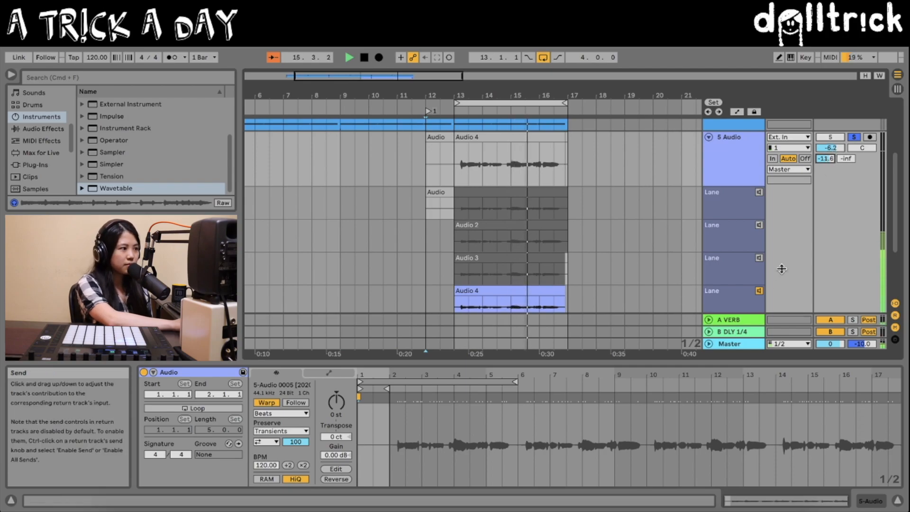
{"action": "left_click", "coordinate": [758, 258]}
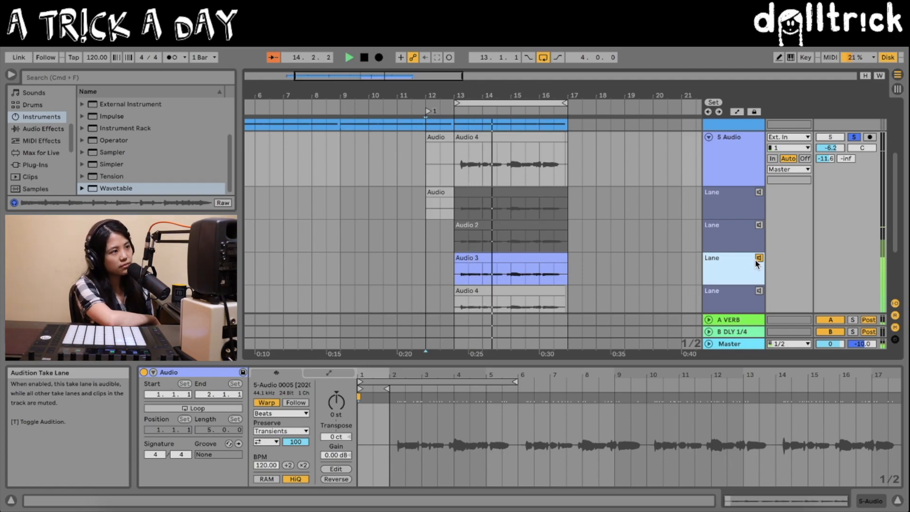
{"action": "left_click", "coordinate": [759, 226]}
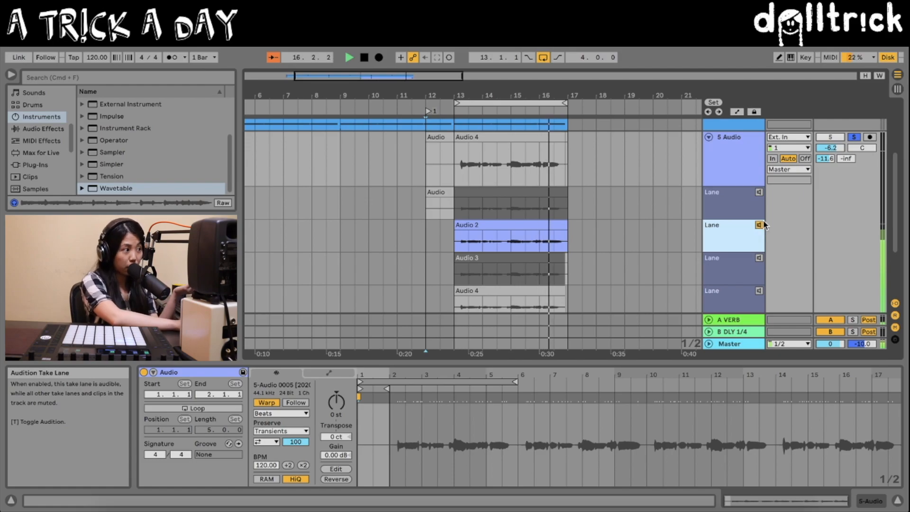
{"action": "left_click", "coordinate": [759, 192]}
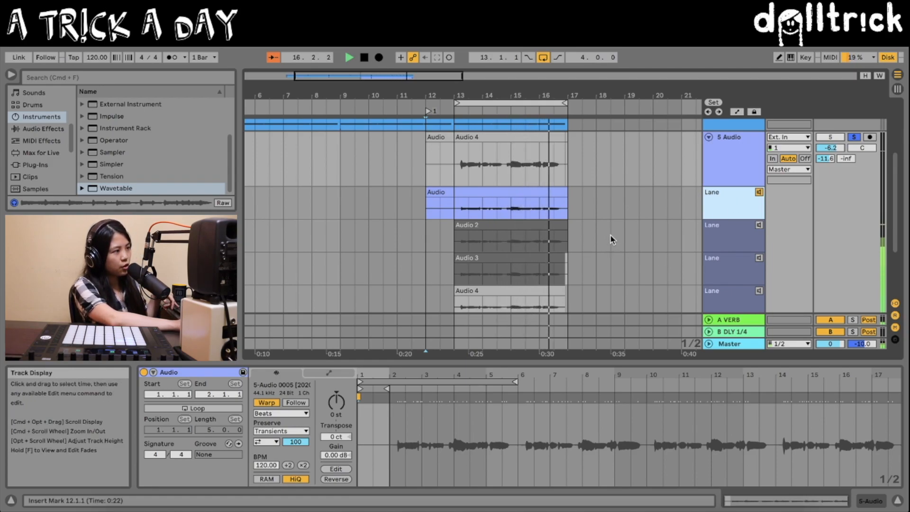
Step: Select bar 15 in the first take lane and copy it into the main 5 Audio track
{"action": "left_click", "coordinate": [514, 210]}
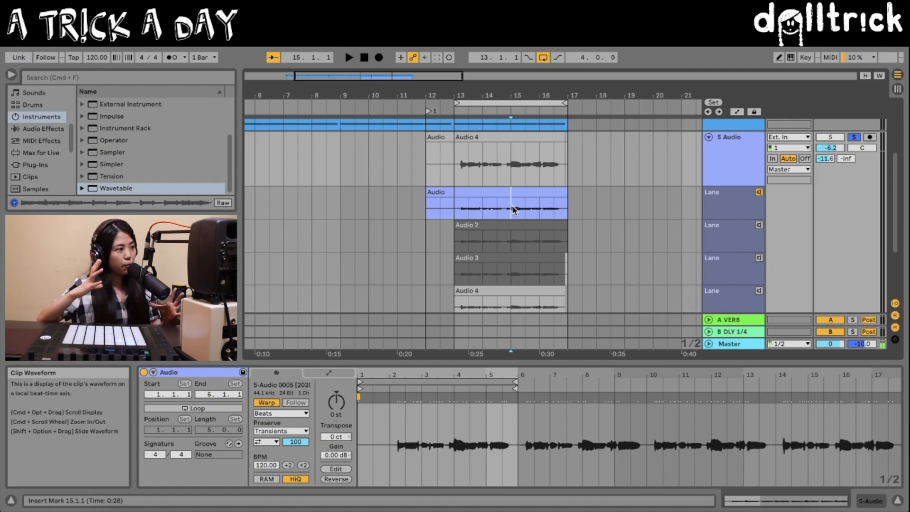
{"action": "left_click", "coordinate": [530, 293]}
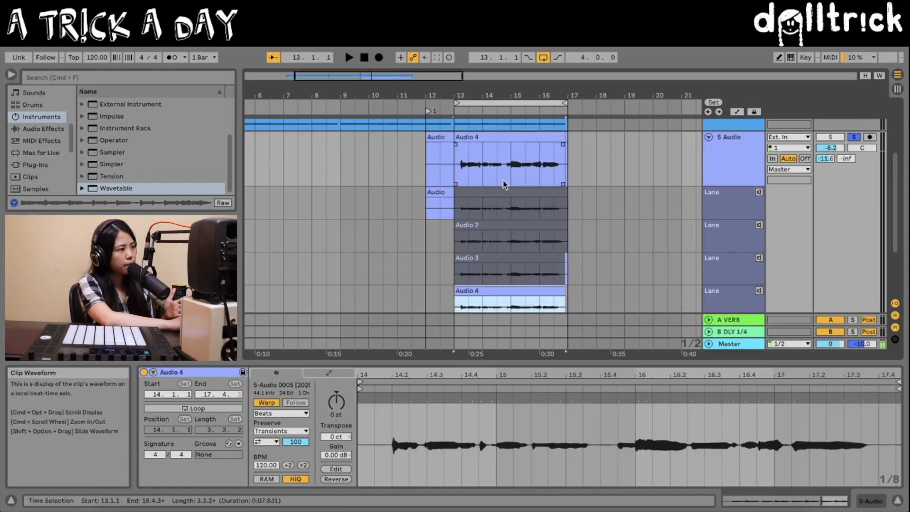
{"action": "left_click_drag", "start_coordinate": [481, 210], "coordinate": [512, 214]}
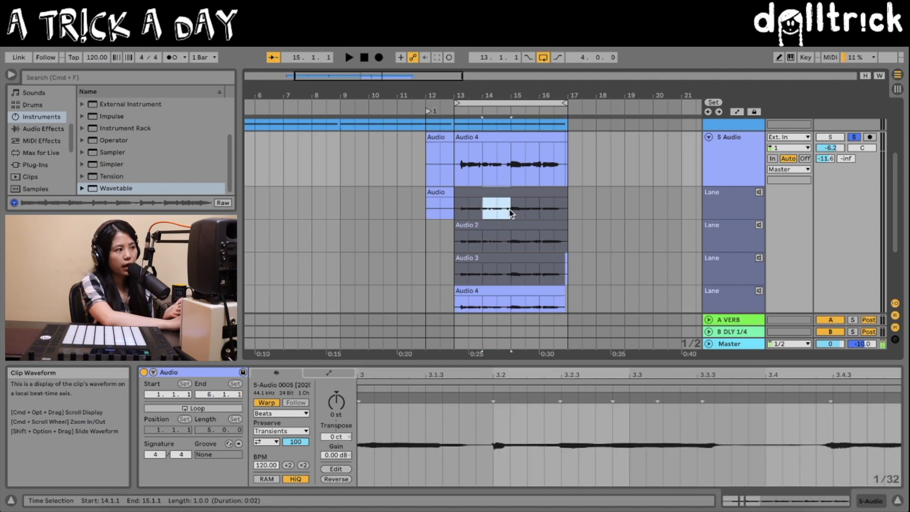
{"action": "left_click_drag", "start_coordinate": [512, 211], "coordinate": [532, 219]}
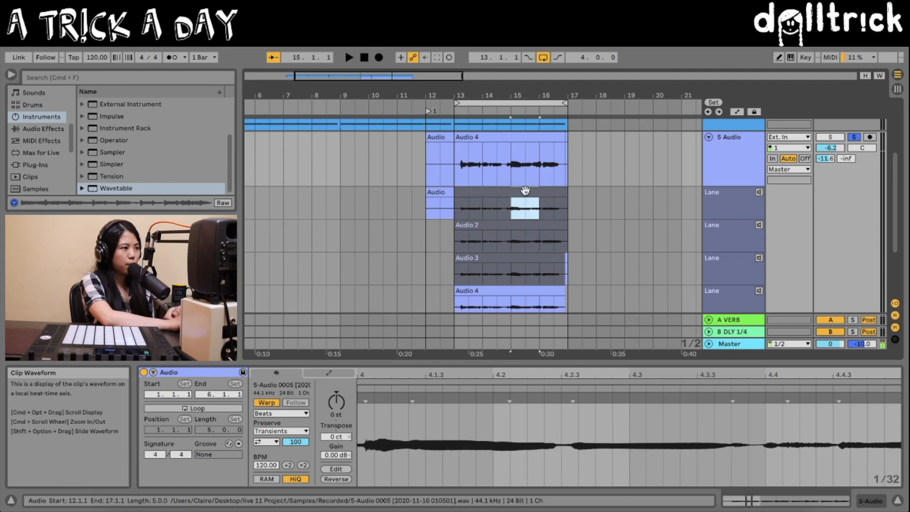
{"action": "key", "text": "Return"}
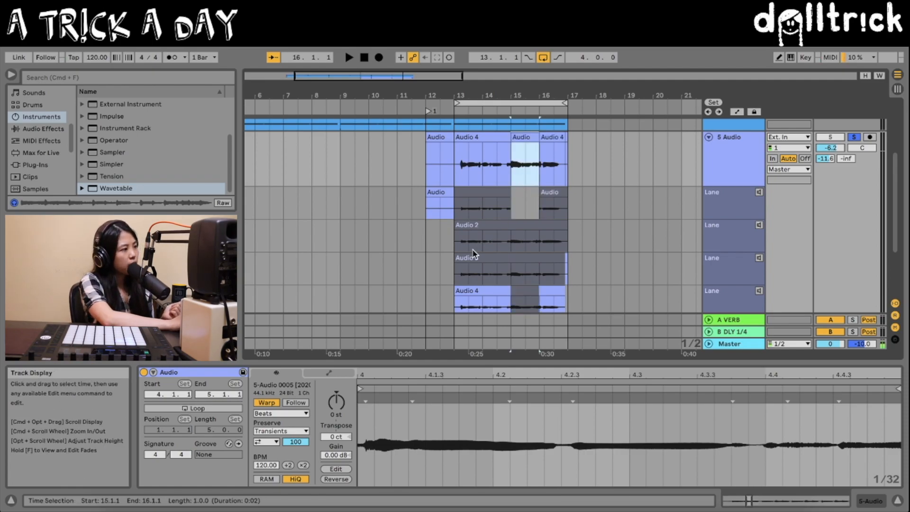
Step: Place bar 13 of the third take into the main 5 Audio track and play the comp
{"action": "mouse_move", "coordinate": [479, 244]}
{"action": "left_mouse_down"}
{"action": "mouse_move", "coordinate": [460, 246]}
{"action": "mouse_move", "coordinate": [480, 272]}
{"action": "mouse_move", "coordinate": [463, 270]}
{"action": "mouse_move", "coordinate": [473, 246]}
{"action": "left_mouse_up"}
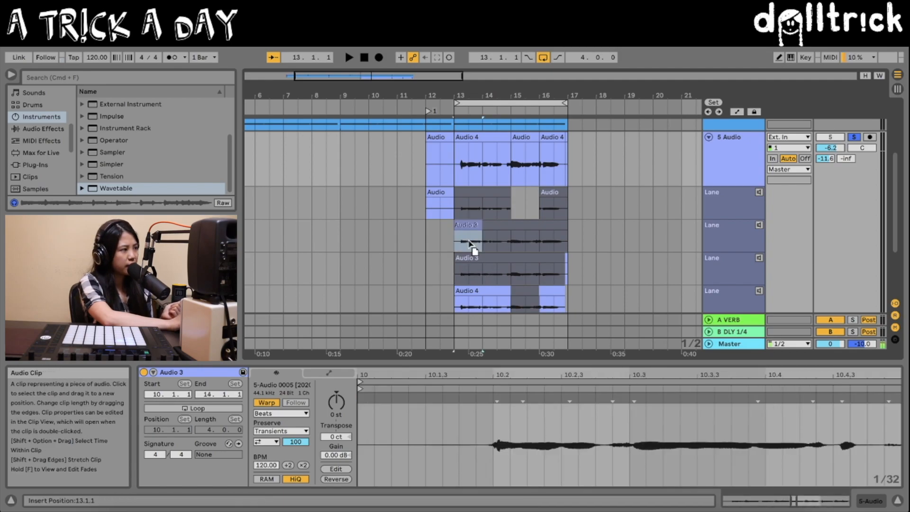
{"action": "left_click_drag", "start_coordinate": [473, 246], "coordinate": [472, 162]}
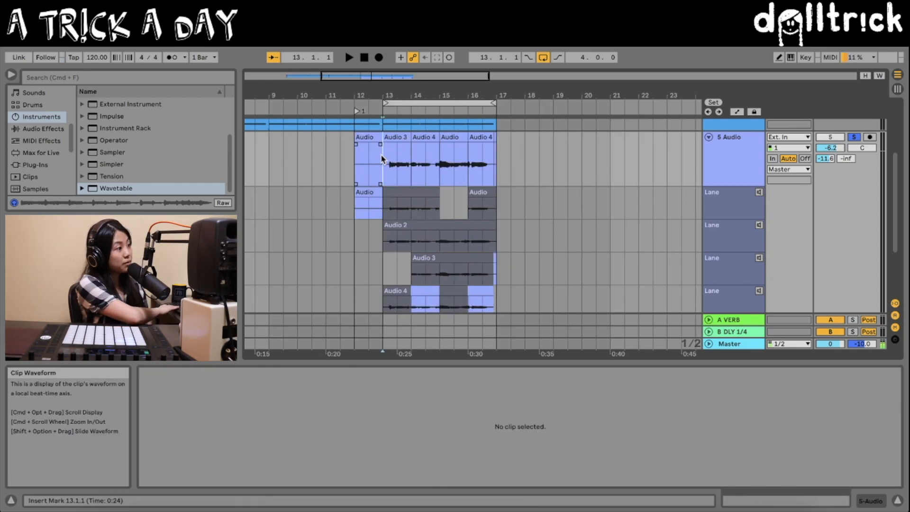
{"action": "key", "text": "space"}
Step: Extend the end of the bar 15 segment taken from the first take to 16.1.2 on the main track
{"action": "scroll", "coordinate": [382, 159], "scroll_direction": "left", "scroll_amount": 3}
{"action": "scroll", "coordinate": [417, 133], "scroll_direction": "right", "scroll_amount": 1}
{"action": "left_click_drag", "start_coordinate": [482, 91], "coordinate": [505, 102]}
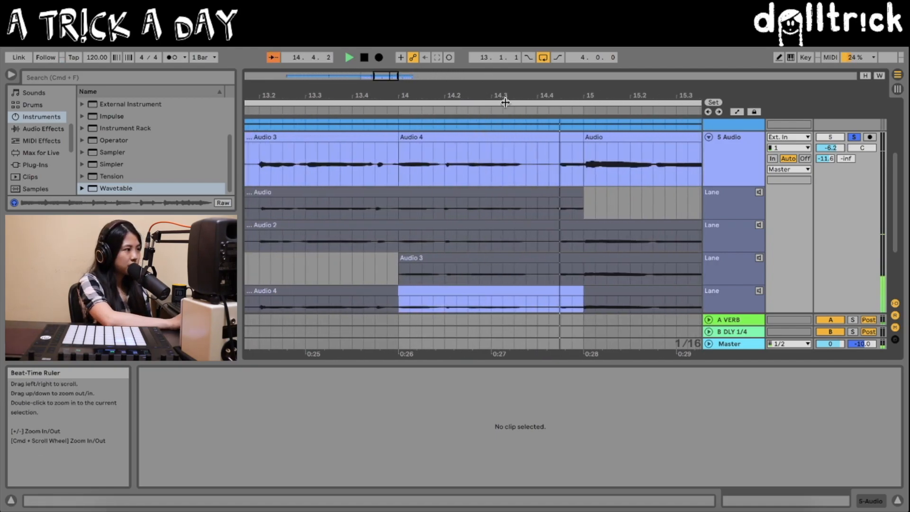
{"action": "left_click_drag", "start_coordinate": [572, 92], "coordinate": [567, 107]}
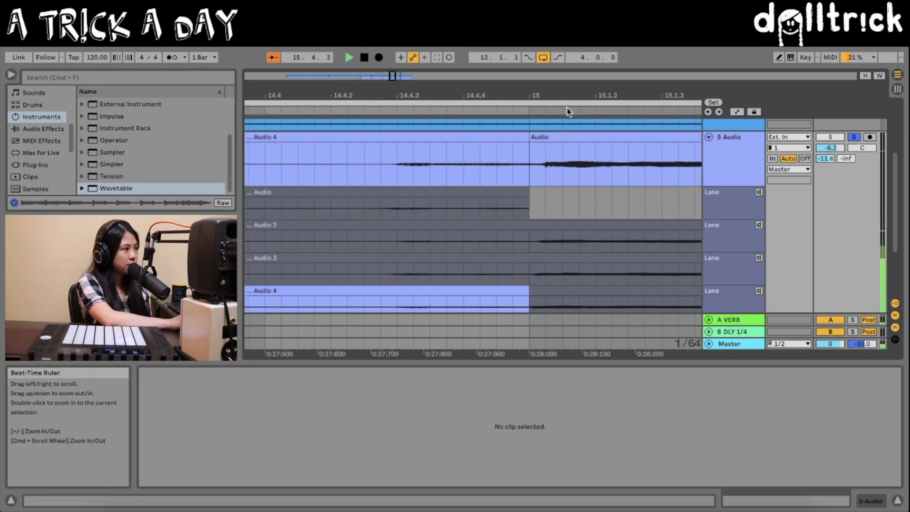
{"action": "mouse_move", "coordinate": [528, 145]}
{"action": "left_mouse_down"}
{"action": "mouse_move", "coordinate": [542, 146]}
{"action": "mouse_move", "coordinate": [529, 148]}
{"action": "left_mouse_up"}
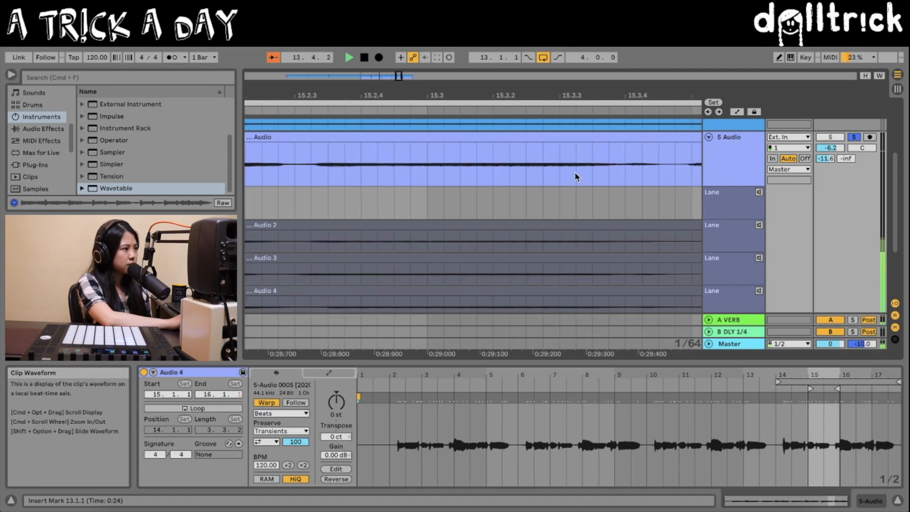
{"action": "scroll", "coordinate": [508, 165], "scroll_direction": "right", "scroll_amount": 5}
{"action": "left_click_drag", "start_coordinate": [535, 145], "coordinate": [607, 135]}
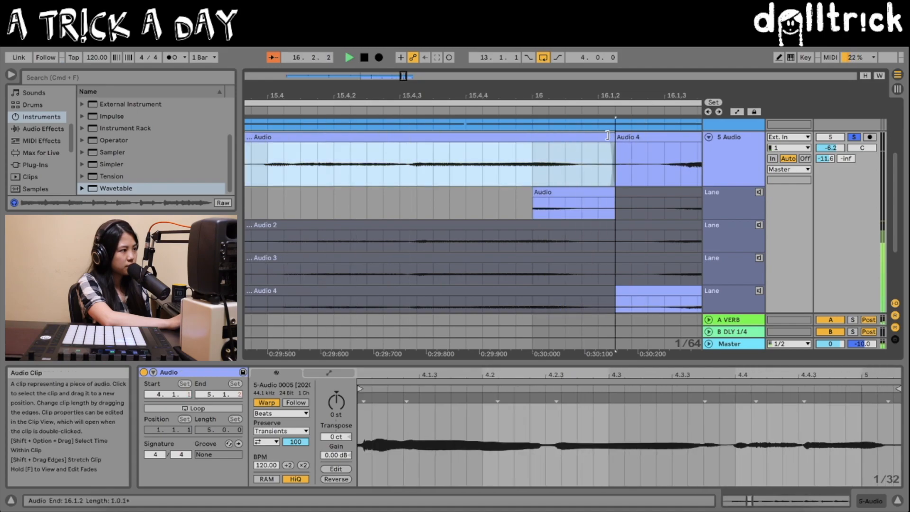
{"action": "left_click_drag", "start_coordinate": [546, 96], "coordinate": [546, 66]}
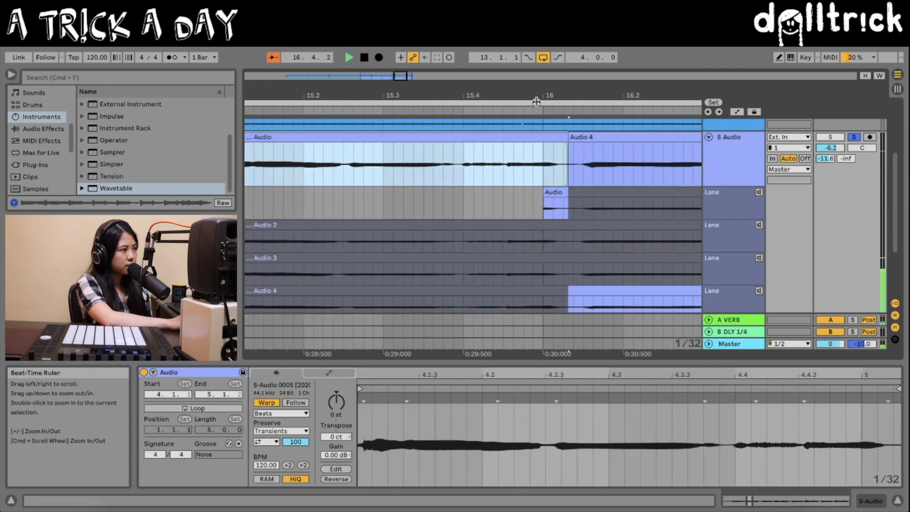
Step: Move the start of the bar 15 comp segment earlier, to just after 14.4.2, and stop playback
{"action": "scroll", "coordinate": [406, 187], "scroll_direction": "left", "scroll_amount": 5}
{"action": "left_click_drag", "start_coordinate": [476, 137], "coordinate": [425, 137]}
{"action": "left_click_drag", "start_coordinate": [437, 94], "coordinate": [437, 50]}
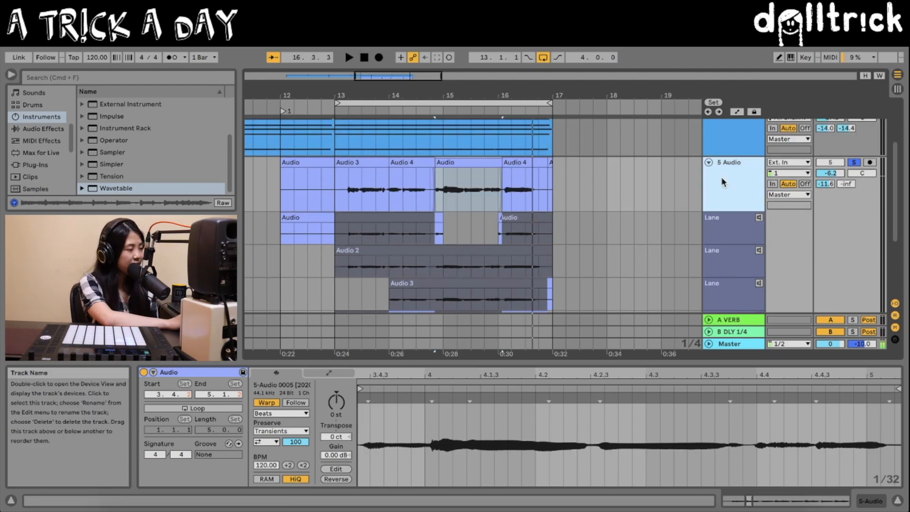
Step: Hide the take lanes of the 5 Audio track and turn off its solo
{"action": "right_click", "coordinate": [722, 177]}
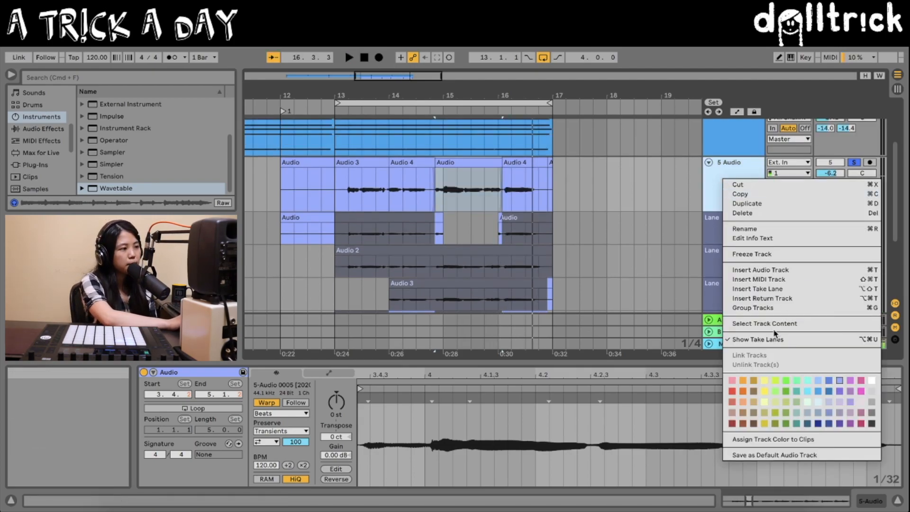
{"action": "left_click", "coordinate": [759, 342]}
{"action": "scroll", "coordinate": [680, 273], "scroll_direction": "up", "scroll_amount": 3}
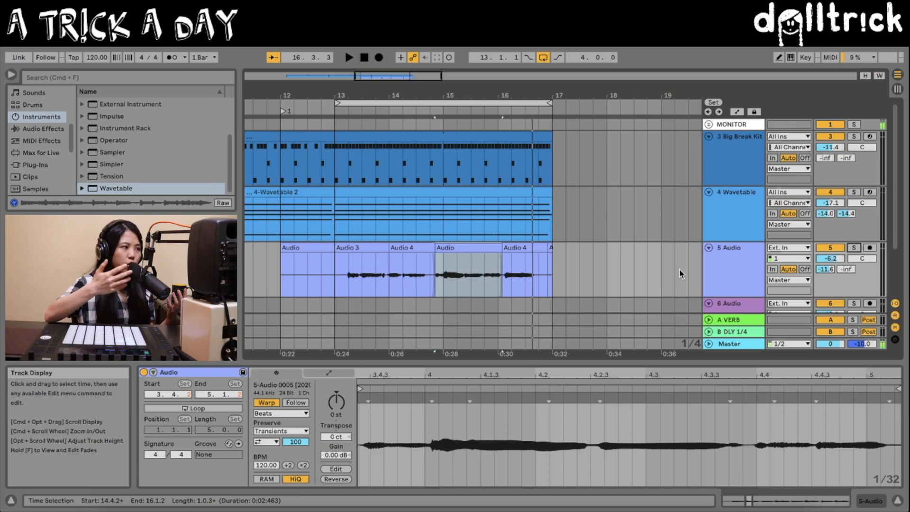
Step: Link the 3 Big Break Kit, 4 Wavetable and 5 Audio tracks together
{"action": "left_click", "coordinate": [733, 270]}
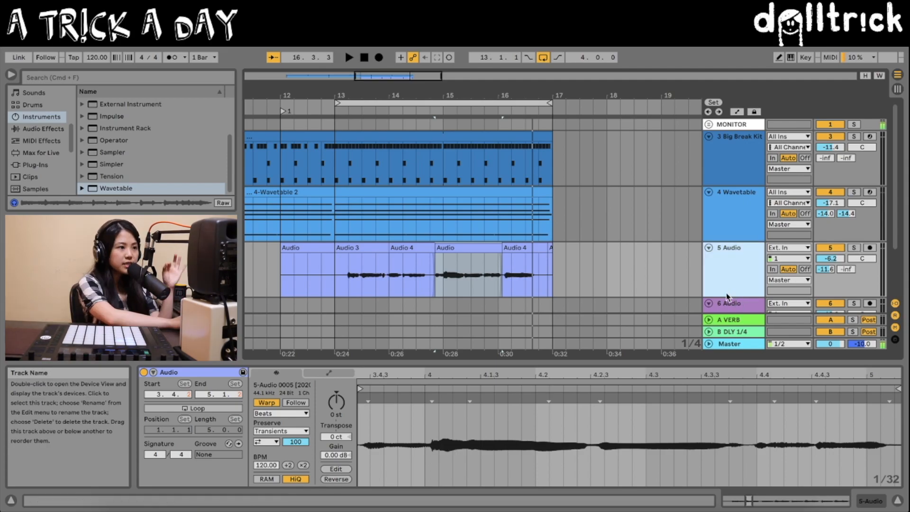
{"action": "left_click", "coordinate": [730, 170]}
{"action": "left_click", "coordinate": [717, 271], "text": "shift"}
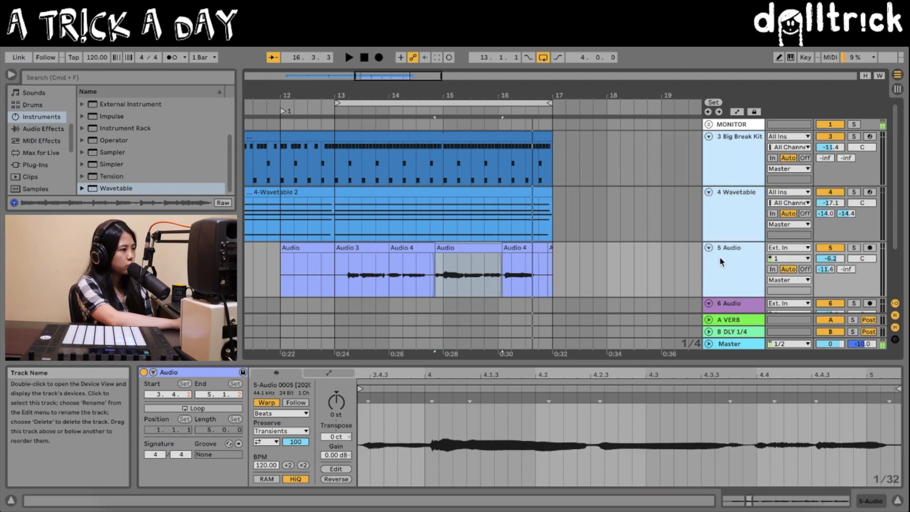
{"action": "right_click", "coordinate": [722, 258]}
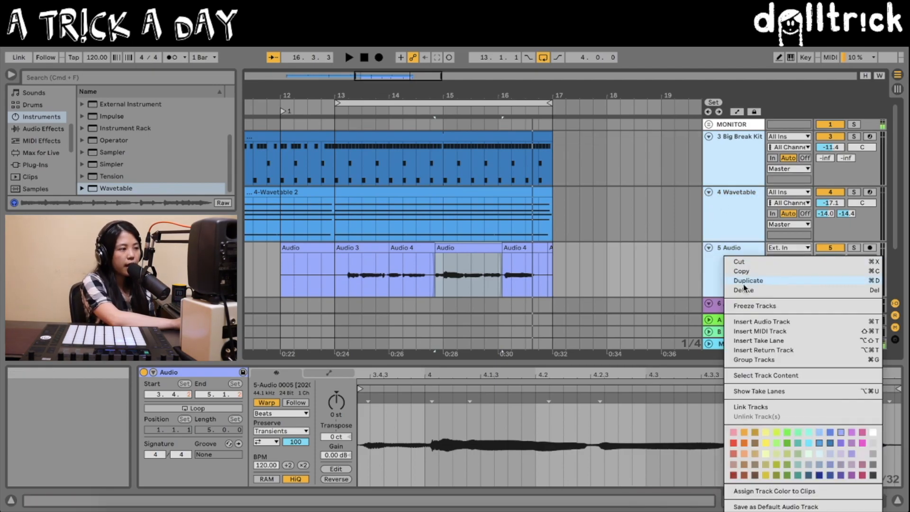
{"action": "left_click", "coordinate": [747, 406]}
Step: Test time selections across the linked drum, Wavetable and vocal tracks around bars 11 and 12
{"action": "scroll", "coordinate": [412, 205], "scroll_direction": "left", "scroll_amount": 2}
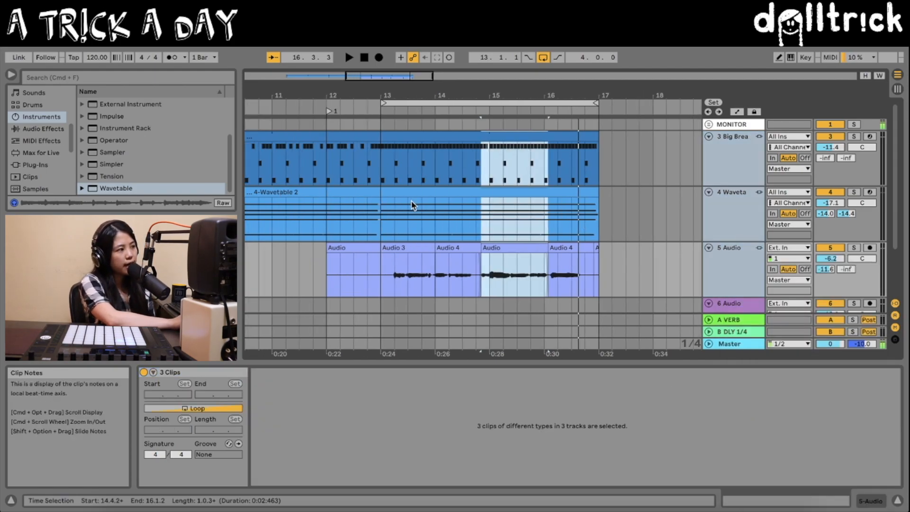
{"action": "left_click", "coordinate": [285, 175]}
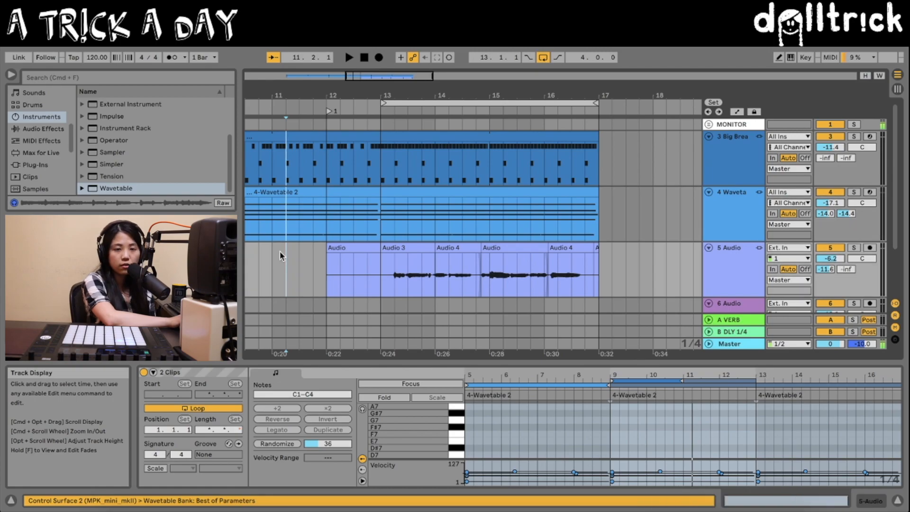
{"action": "left_click_drag", "start_coordinate": [275, 217], "coordinate": [327, 217]}
{"action": "left_click", "coordinate": [294, 168]}
{"action": "left_click_drag", "start_coordinate": [302, 166], "coordinate": [338, 213]}
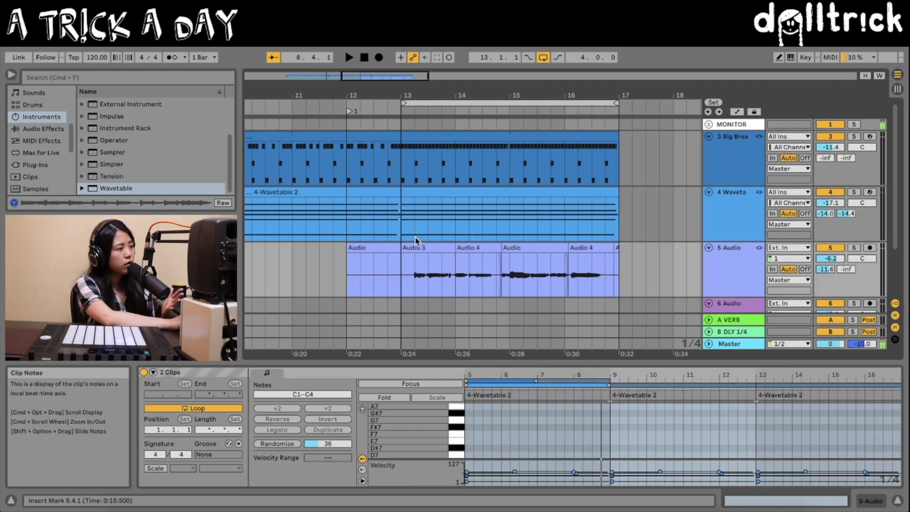
Step: Deactivate all clips from 5.1.1 to 13.1.1 on the three linked tracks, and select the clips from bar 13 to 17
{"action": "scroll", "coordinate": [411, 237], "scroll_direction": "left", "scroll_amount": 5}
{"action": "key", "text": "minus"}
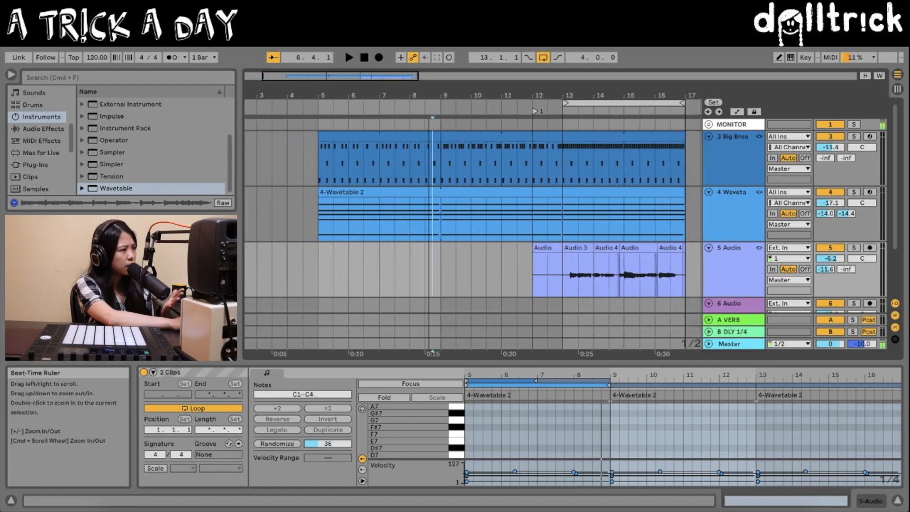
{"action": "left_click_drag", "start_coordinate": [319, 163], "coordinate": [561, 164]}
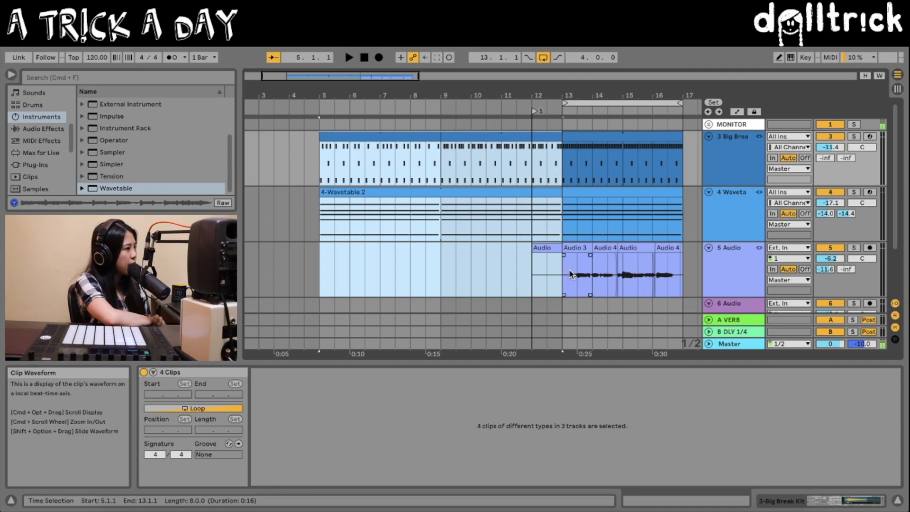
{"action": "key", "text": "0"}
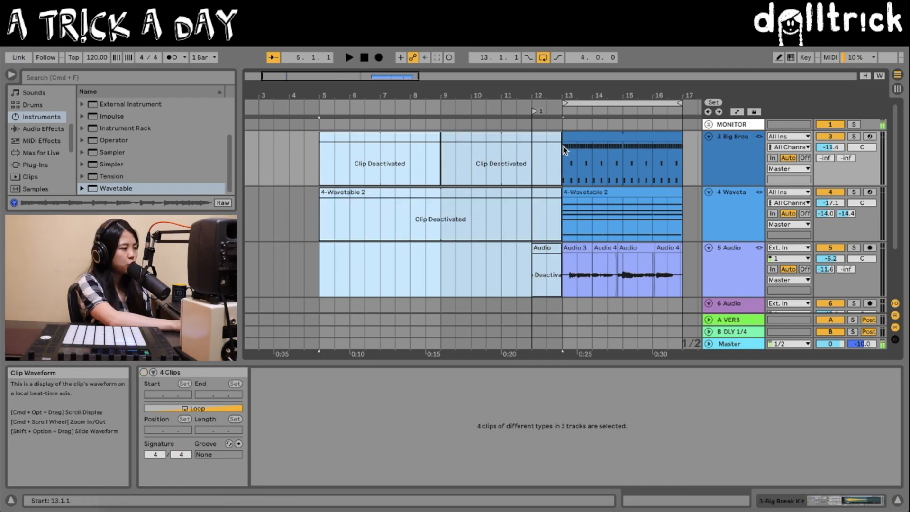
{"action": "left_click", "coordinate": [582, 137]}
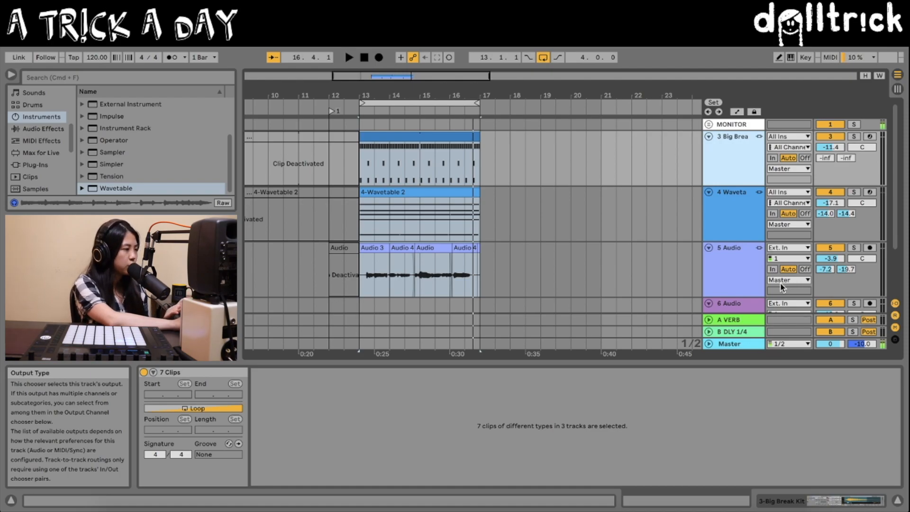
Step: Unlink the Big Break Kit, Wavetable and 5 Audio tracks from one another
{"action": "right_click", "coordinate": [733, 165]}
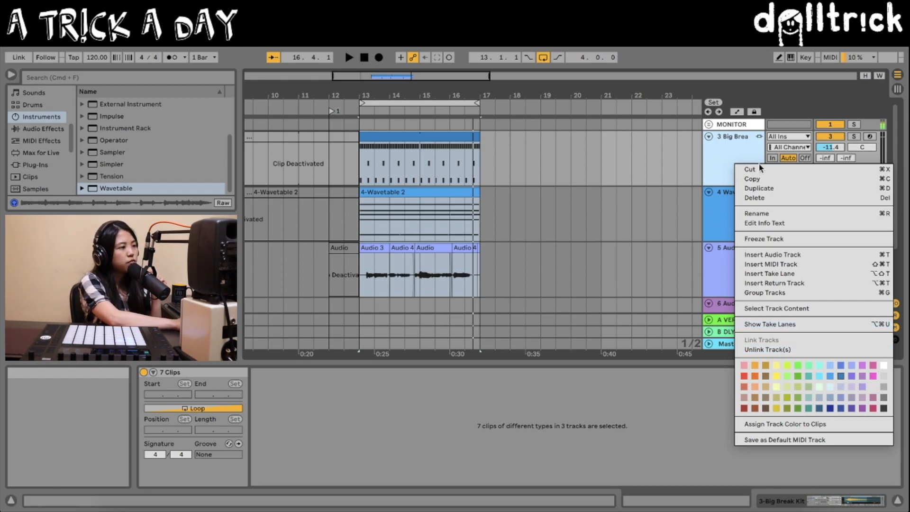
{"action": "key", "text": "Escape"}
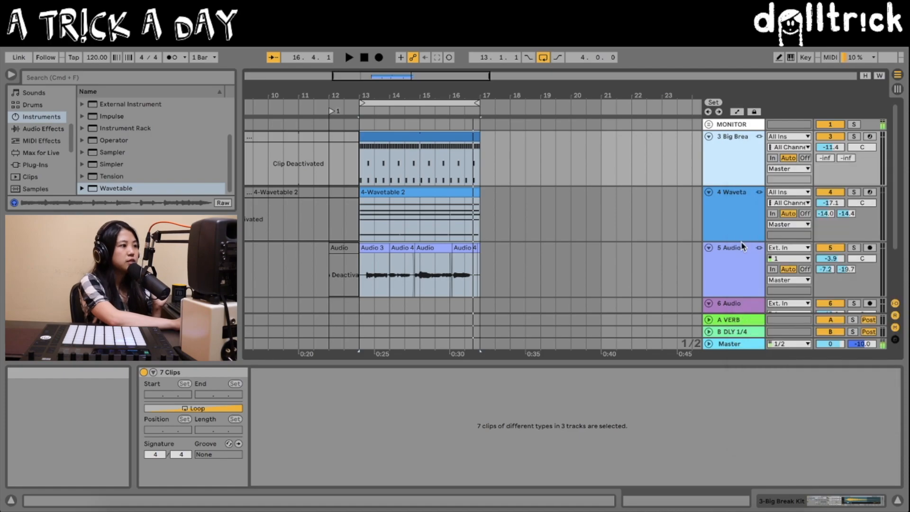
{"action": "right_click", "coordinate": [739, 174]}
{"action": "left_click", "coordinate": [794, 324]}
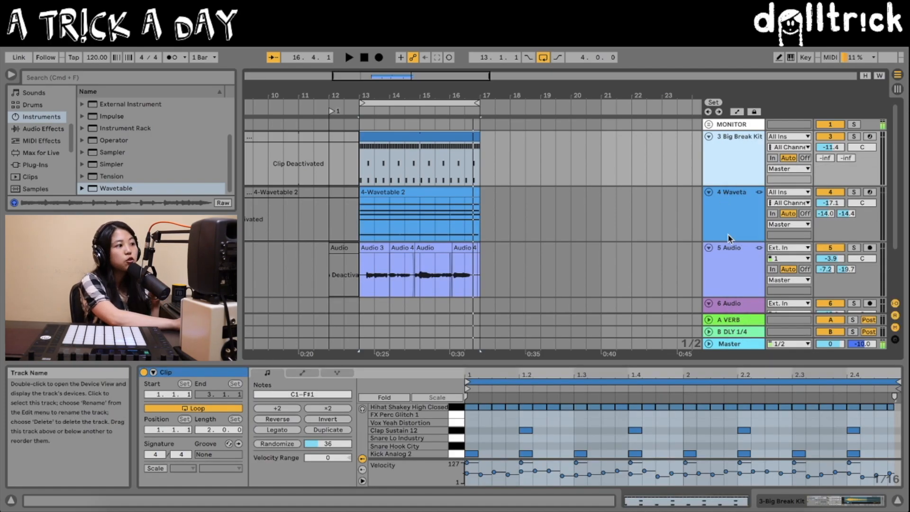
{"action": "right_click", "coordinate": [743, 218]}
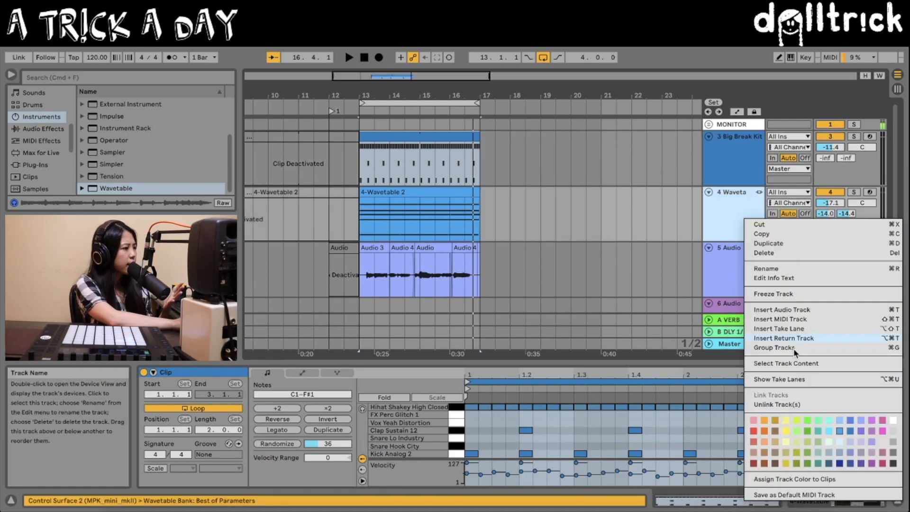
{"action": "key", "text": "Escape"}
Step: Select time ranges on the drum, Wavetable and vocal tracks one by one to check whether each track selects independently
{"action": "left_click_drag", "start_coordinate": [391, 164], "coordinate": [472, 163]}
{"action": "left_click_drag", "start_coordinate": [406, 214], "coordinate": [447, 215]}
{"action": "left_click_drag", "start_coordinate": [408, 257], "coordinate": [445, 265]}
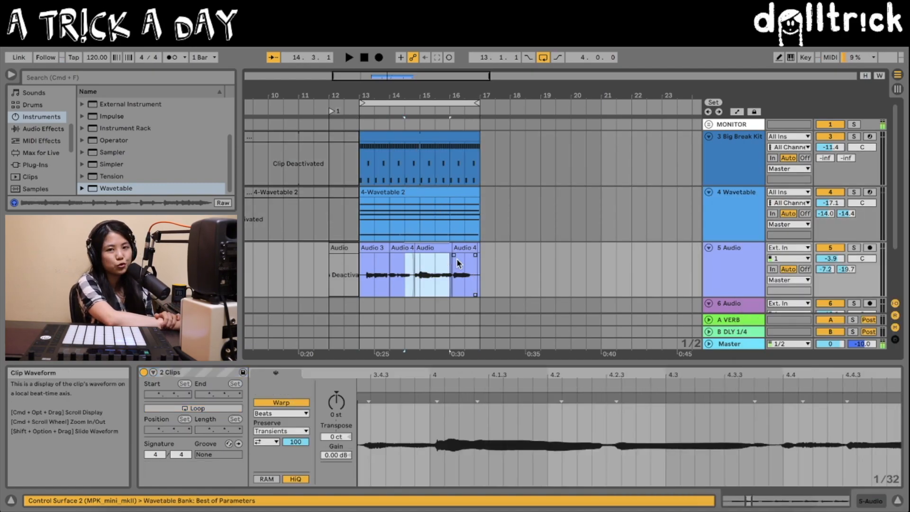
{"action": "left_click", "coordinate": [397, 169]}
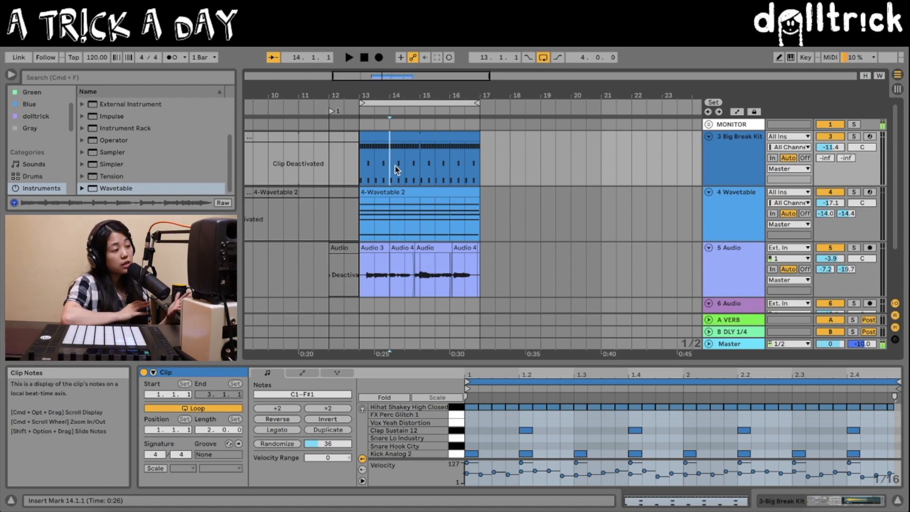